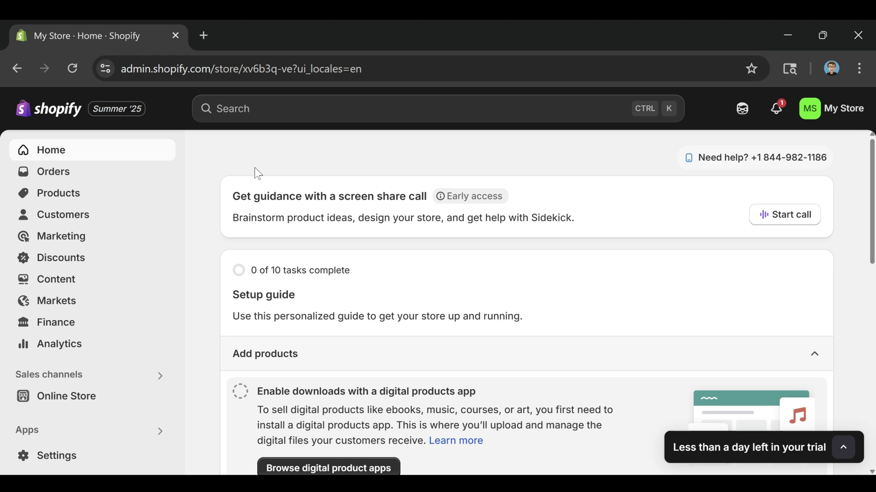
Step: Start a new product in Products and title it ZQ Starter Pack
{"action": "scroll", "coordinate": [458, 188], "scroll_direction": "down", "scroll_amount": 10}
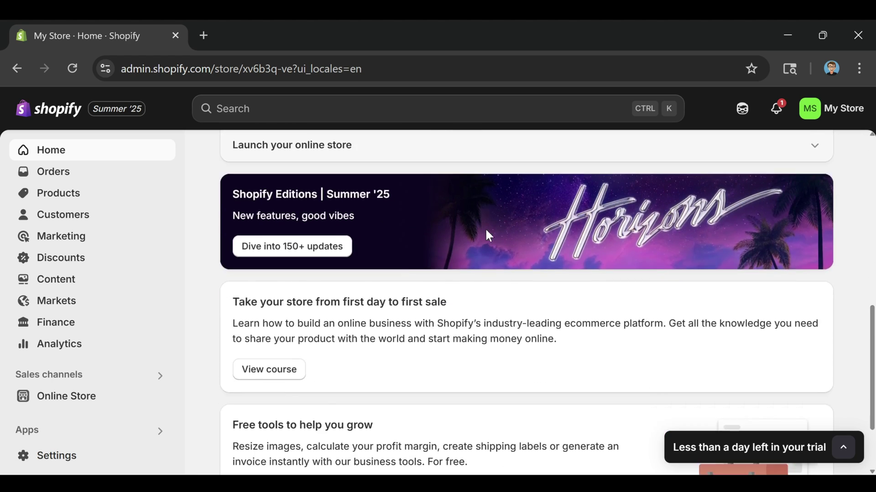
{"action": "mouse_move", "coordinate": [488, 235]}
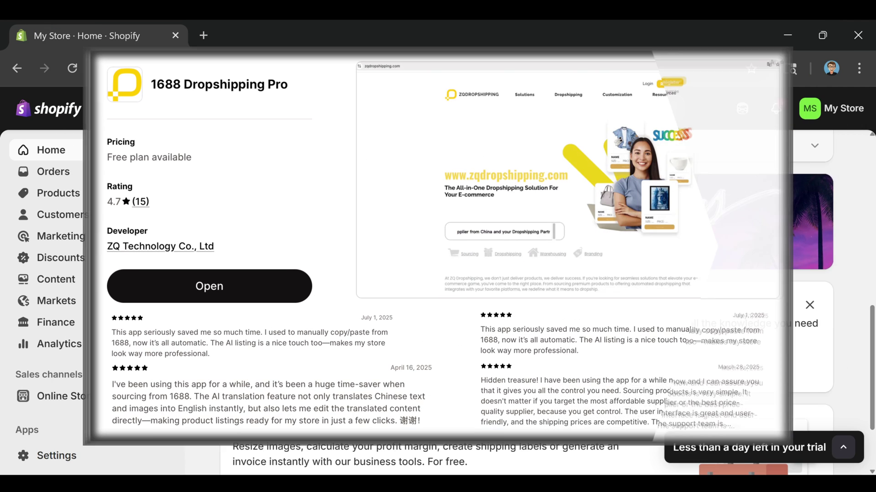
{"action": "scroll", "coordinate": [620, 346], "scroll_direction": "up", "scroll_amount": 3}
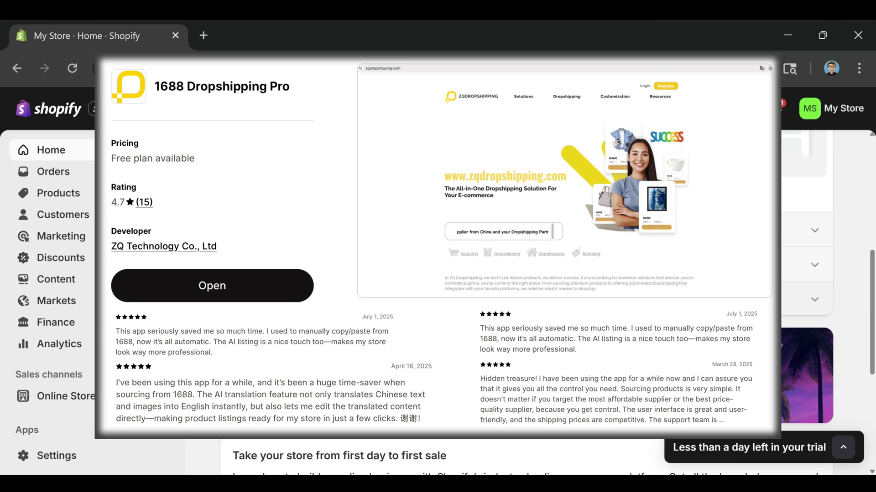
{"action": "scroll", "coordinate": [620, 346], "scroll_direction": "up", "scroll_amount": 5}
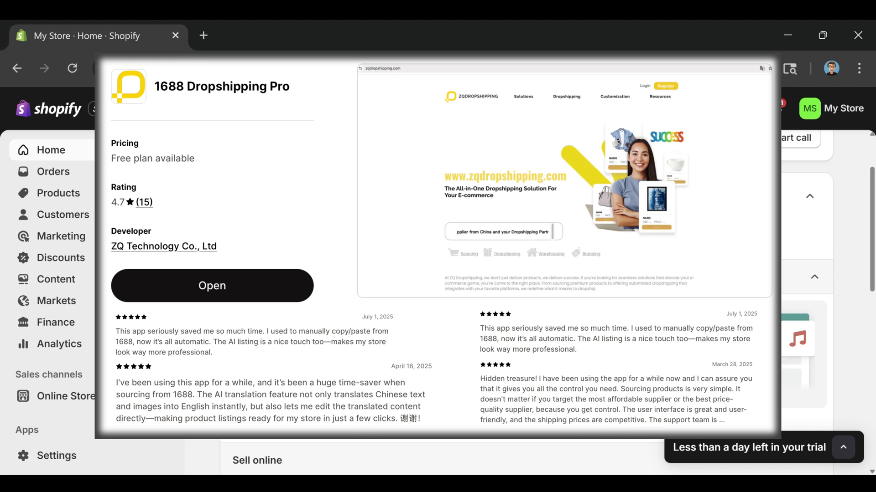
{"action": "scroll", "coordinate": [620, 347], "scroll_direction": "up", "scroll_amount": 2}
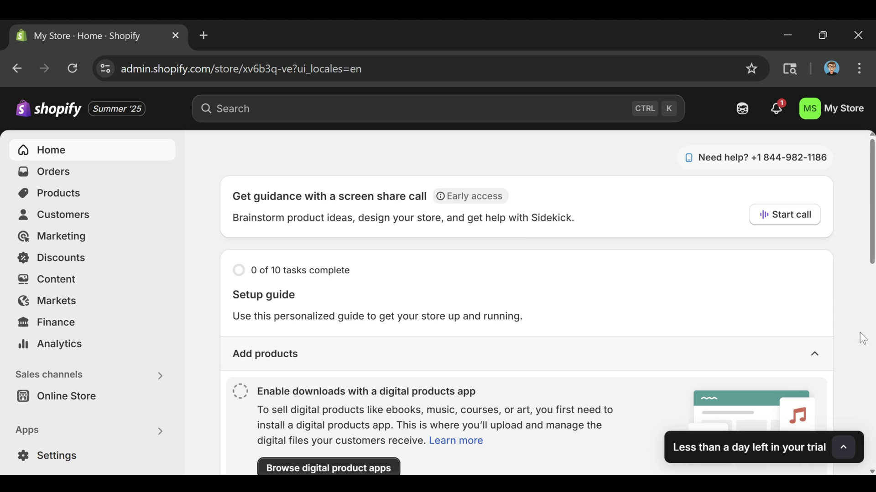
{"action": "scroll", "coordinate": [799, 319], "scroll_direction": "down", "scroll_amount": 3}
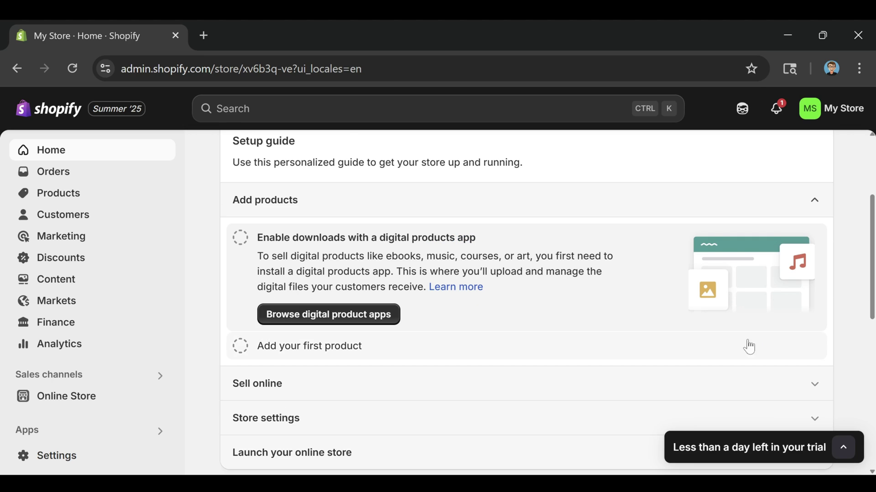
{"action": "scroll", "coordinate": [573, 358], "scroll_direction": "up", "scroll_amount": 3}
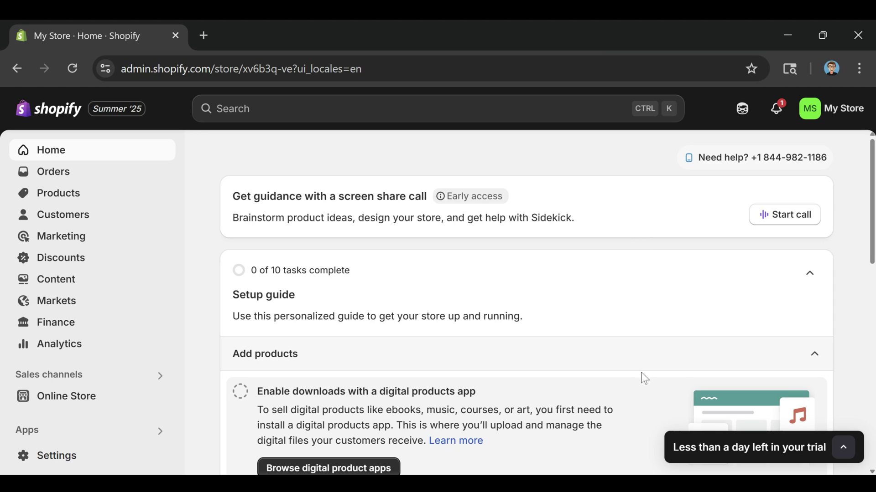
{"action": "scroll", "coordinate": [582, 237], "scroll_direction": "down", "scroll_amount": 2}
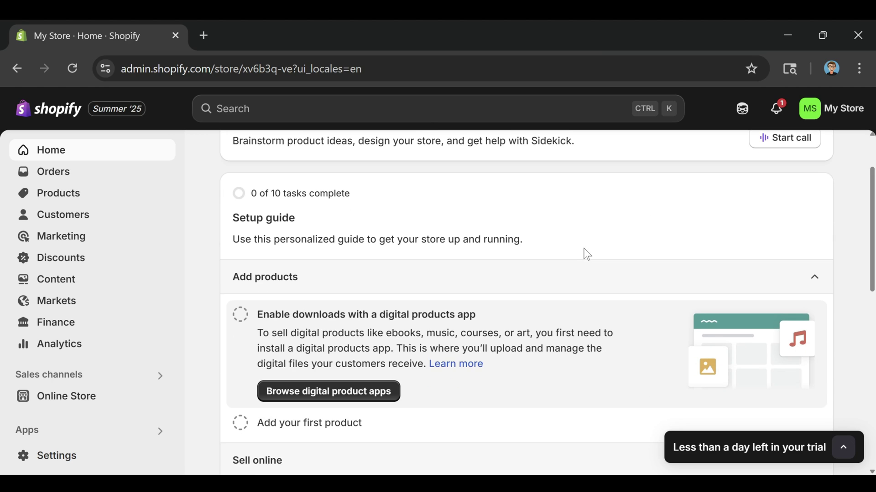
{"action": "scroll", "coordinate": [583, 254], "scroll_direction": "down", "scroll_amount": 2}
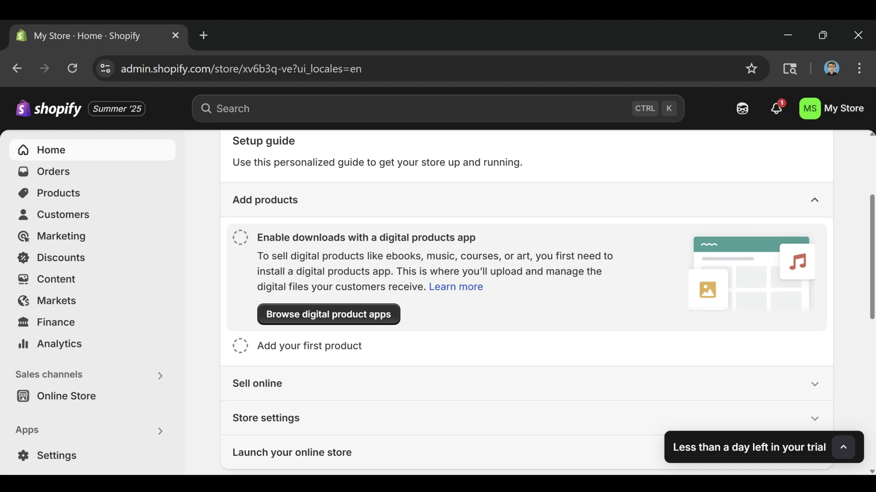
{"action": "scroll", "coordinate": [209, 250], "scroll_direction": "up", "scroll_amount": 4}
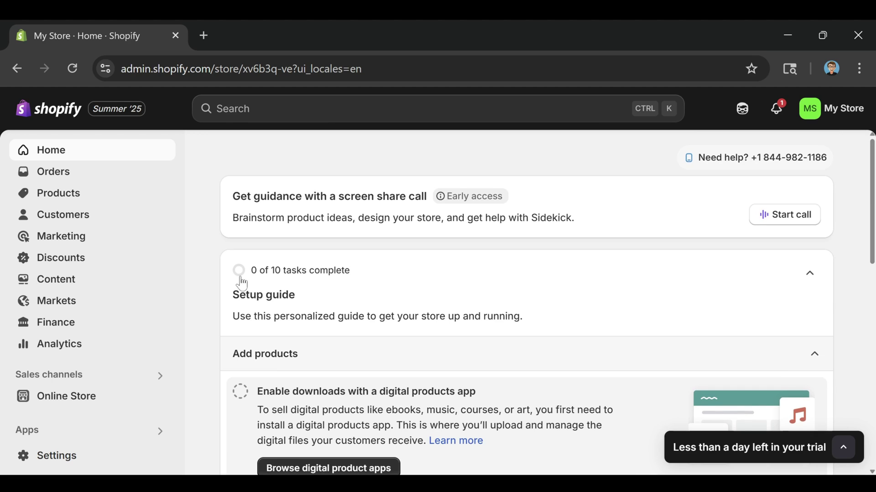
{"action": "left_click", "coordinate": [51, 199]}
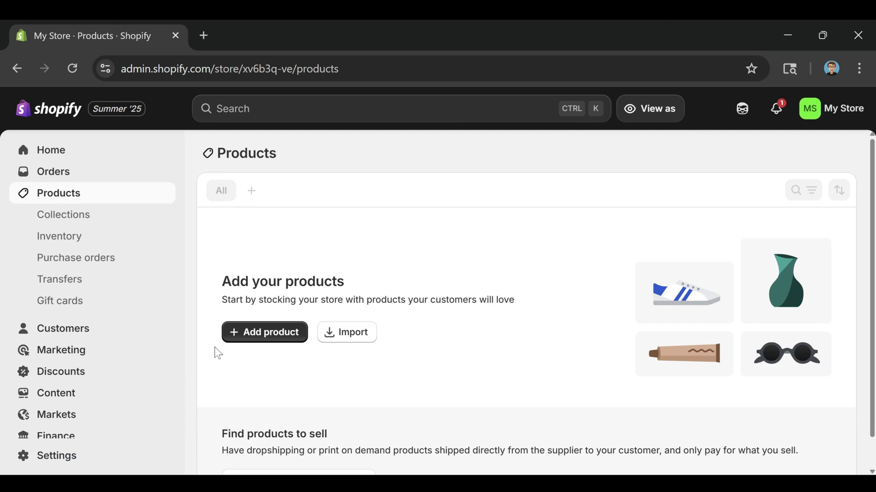
{"action": "left_click", "coordinate": [269, 345]}
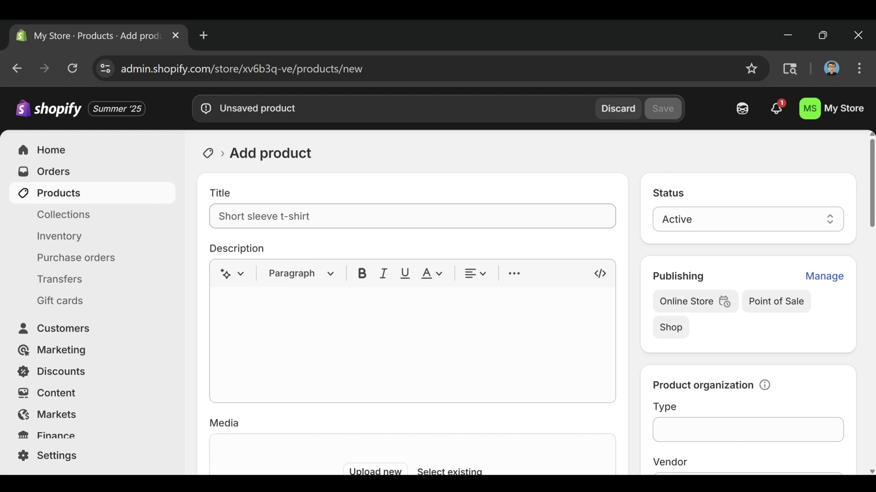
{"action": "left_click", "coordinate": [219, 216]}
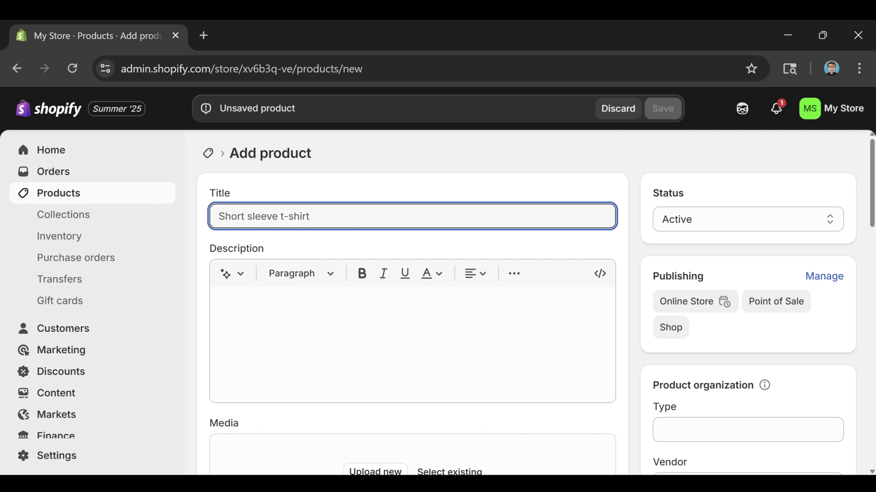
{"action": "type", "text": "ZQ Star"}
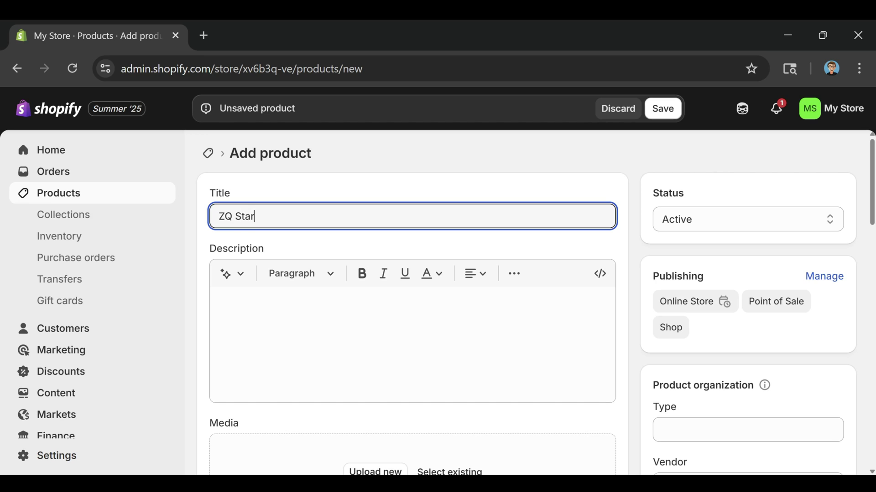
{"action": "type", "text": "er Pack"}
Step: Set the product's price to 9.99
{"action": "scroll", "coordinate": [487, 299], "scroll_direction": "down", "scroll_amount": 5}
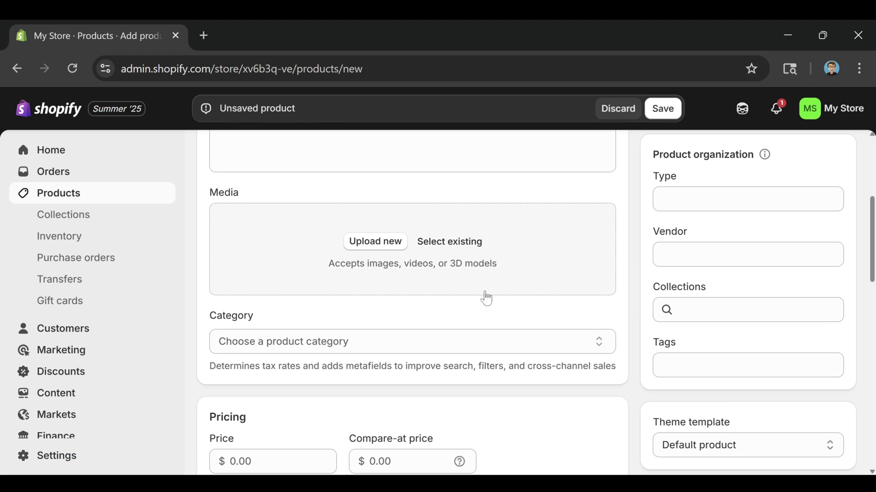
{"action": "scroll", "coordinate": [486, 305], "scroll_direction": "up", "scroll_amount": 2}
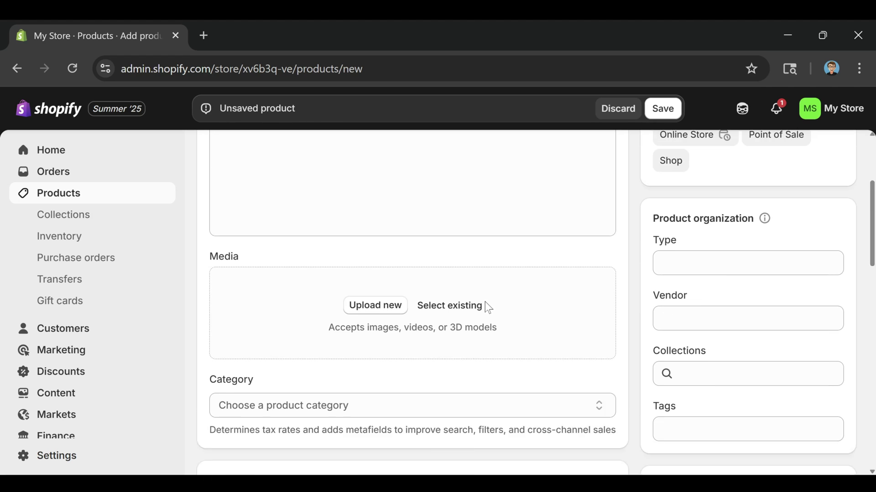
{"action": "scroll", "coordinate": [486, 311], "scroll_direction": "down", "scroll_amount": 5}
{"action": "scroll", "coordinate": [487, 313], "scroll_direction": "down", "scroll_amount": 2}
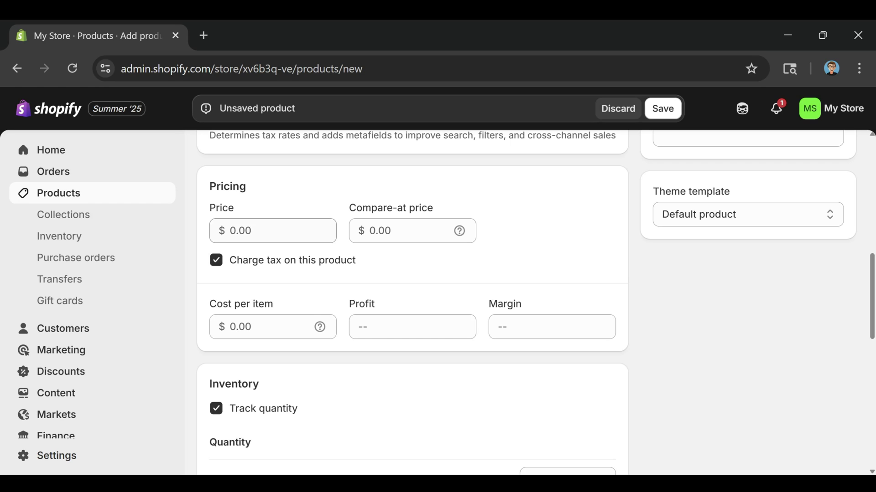
{"action": "left_click", "coordinate": [211, 230]}
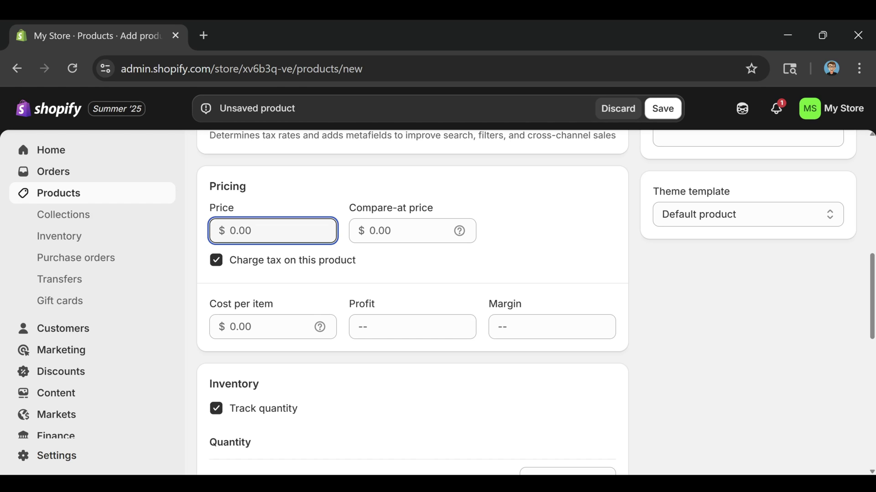
{"action": "type", "text": "9.99"}
Step: Mark it as not a physical product needing shipping, then save it
{"action": "scroll", "coordinate": [592, 232], "scroll_direction": "down", "scroll_amount": 3}
{"action": "scroll", "coordinate": [596, 233], "scroll_direction": "down", "scroll_amount": 2}
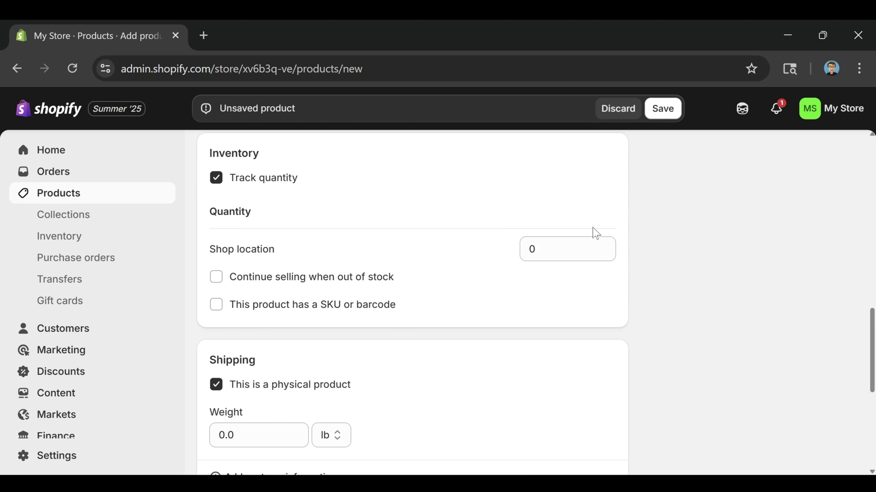
{"action": "scroll", "coordinate": [593, 237], "scroll_direction": "down", "scroll_amount": 2}
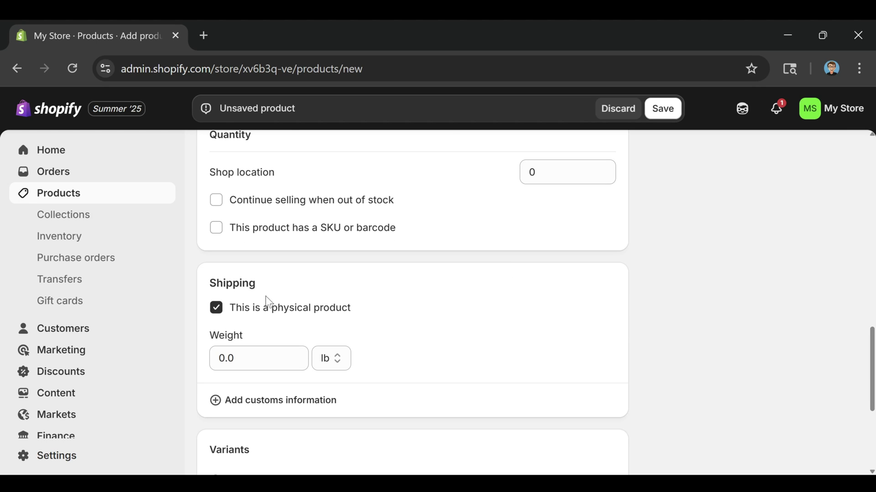
{"action": "left_click", "coordinate": [217, 310]}
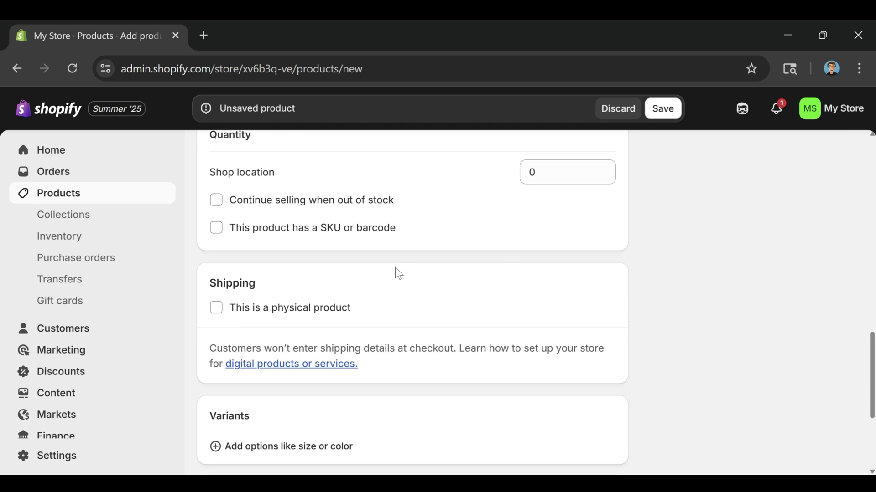
{"action": "scroll", "coordinate": [412, 274], "scroll_direction": "up", "scroll_amount": 5}
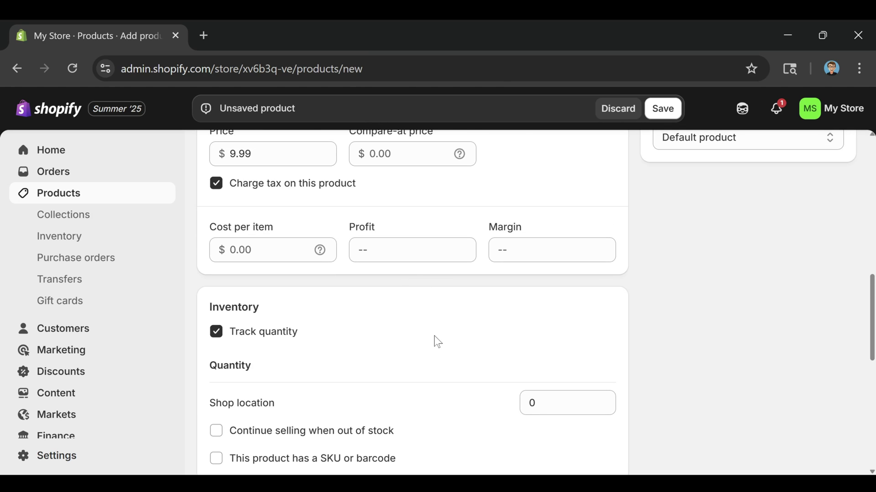
{"action": "scroll", "coordinate": [434, 338], "scroll_direction": "down", "scroll_amount": 7}
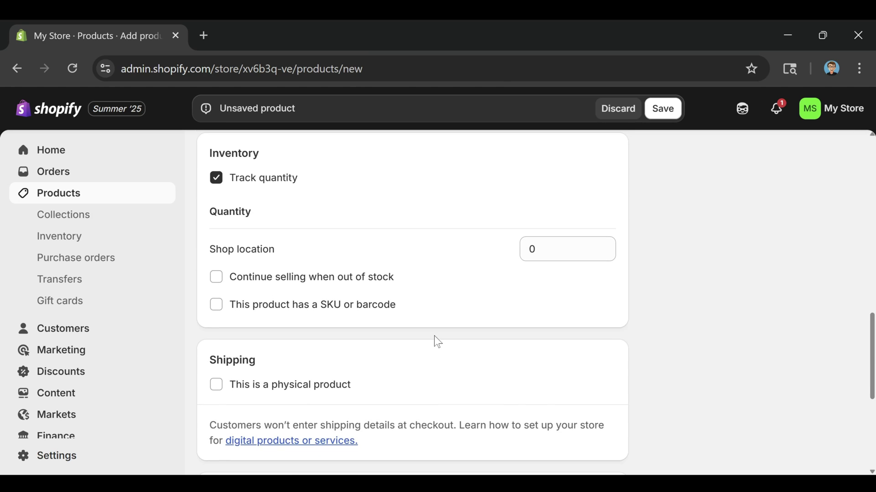
{"action": "scroll", "coordinate": [435, 337], "scroll_direction": "down", "scroll_amount": 2}
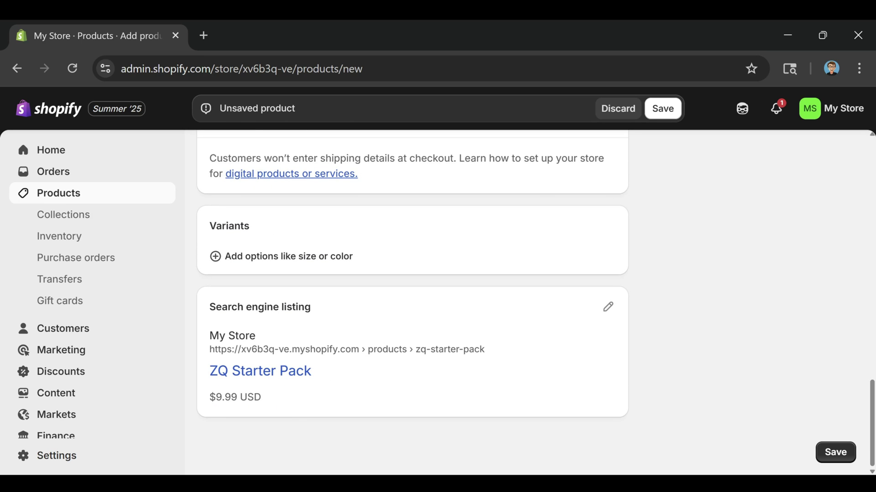
{"action": "scroll", "coordinate": [413, 301], "scroll_direction": "up", "scroll_amount": 20}
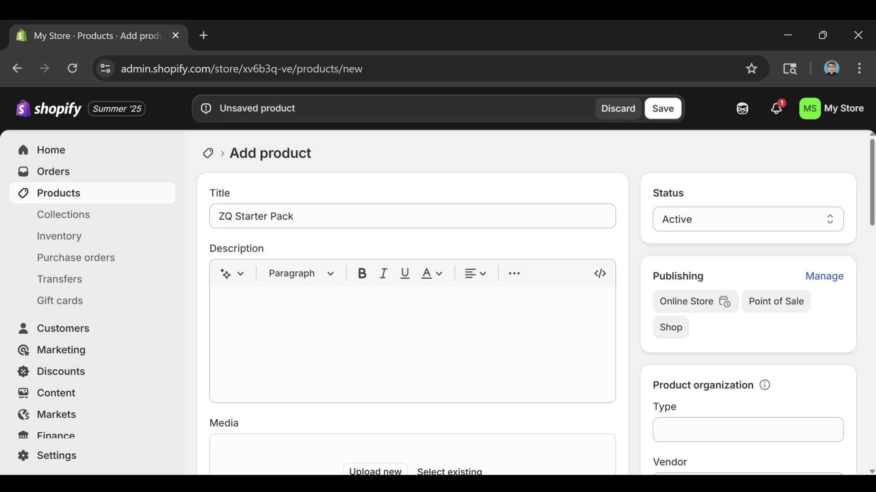
{"action": "left_click", "coordinate": [665, 110]}
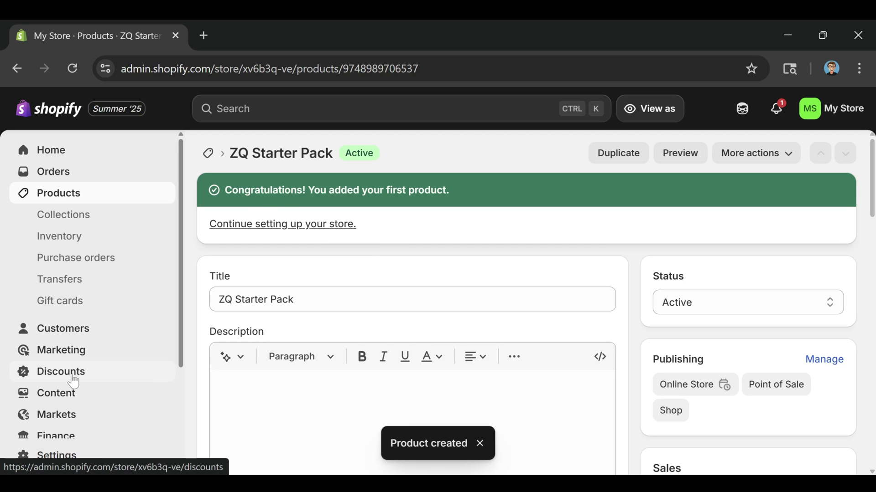
Step: Go to Online Store under Sales channels and scroll to the current Dawn theme
{"action": "scroll", "coordinate": [69, 373], "scroll_direction": "down", "scroll_amount": 2}
{"action": "scroll", "coordinate": [75, 365], "scroll_direction": "down", "scroll_amount": 2}
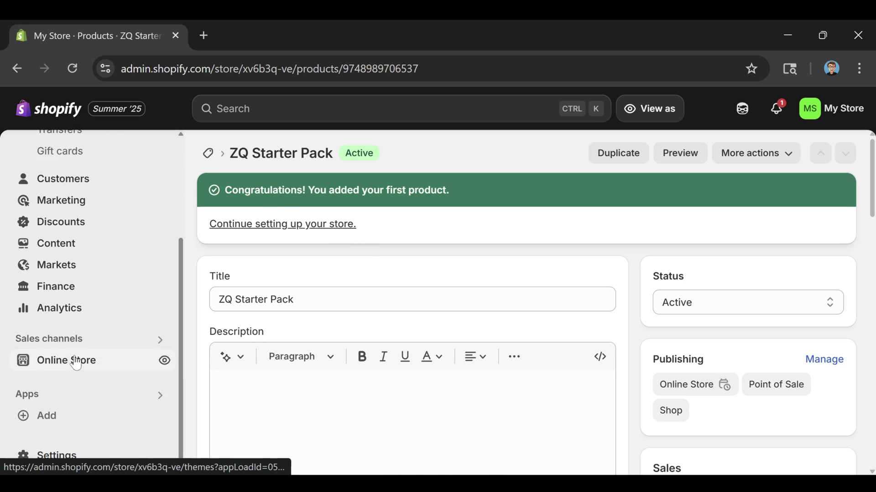
{"action": "left_click", "coordinate": [73, 368]}
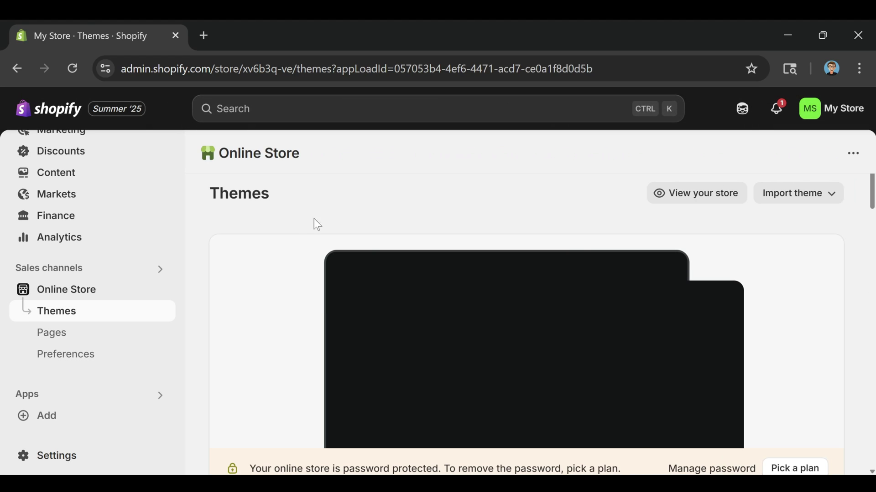
{"action": "scroll", "coordinate": [516, 196], "scroll_direction": "down", "scroll_amount": 5}
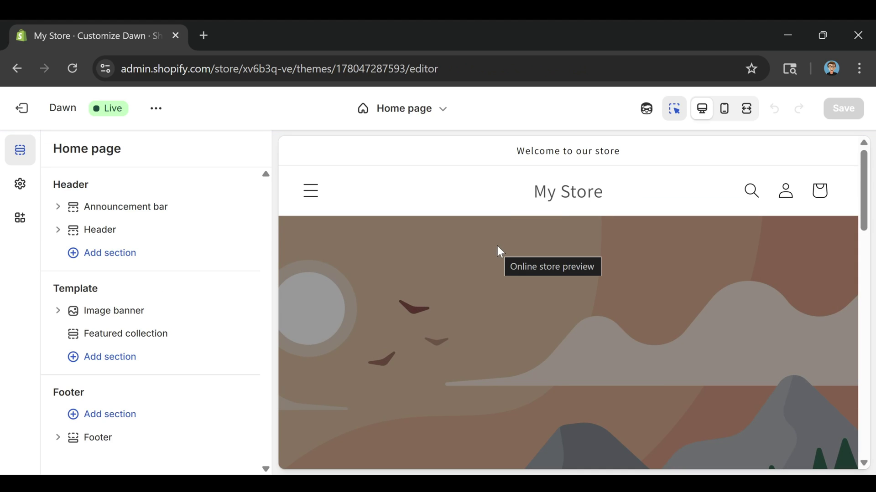
Step: Scroll the Dawn preview past the featured ZQ Starter Pack and footer, then select the header
{"action": "scroll", "coordinate": [415, 204], "scroll_direction": "down", "scroll_amount": 6}
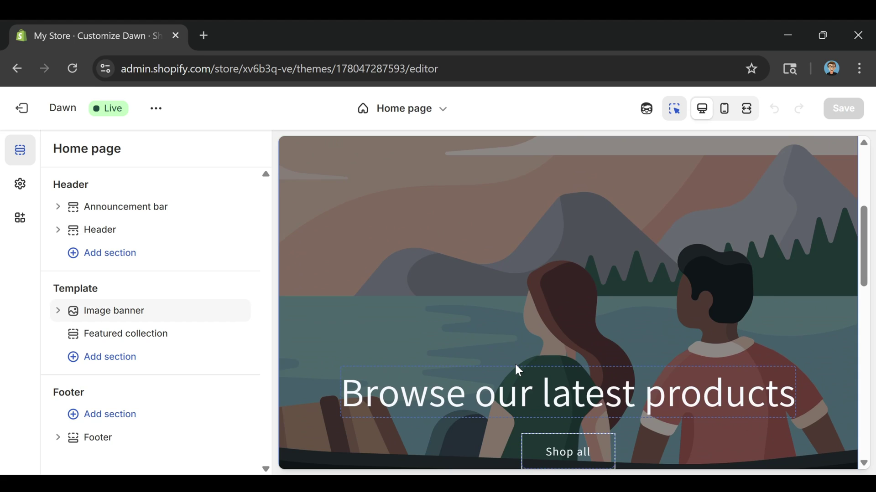
{"action": "scroll", "coordinate": [516, 365], "scroll_direction": "up", "scroll_amount": 6}
{"action": "scroll", "coordinate": [517, 357], "scroll_direction": "down", "scroll_amount": 8}
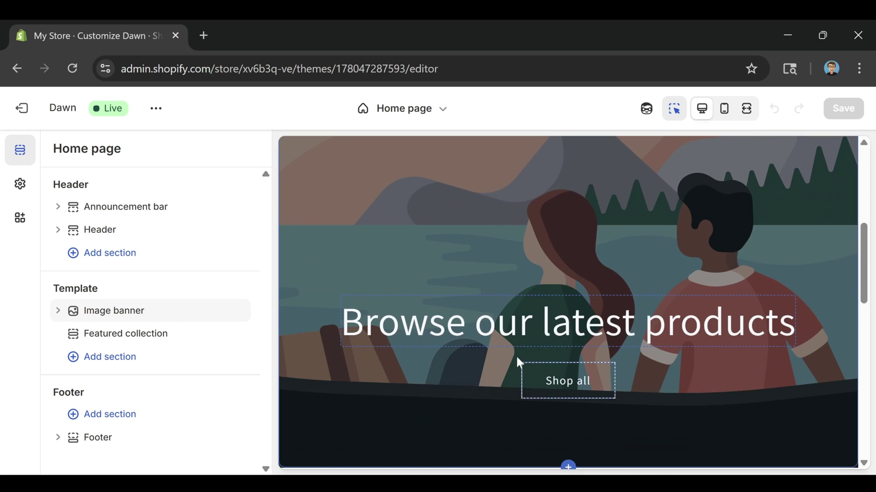
{"action": "scroll", "coordinate": [518, 362], "scroll_direction": "down", "scroll_amount": 5}
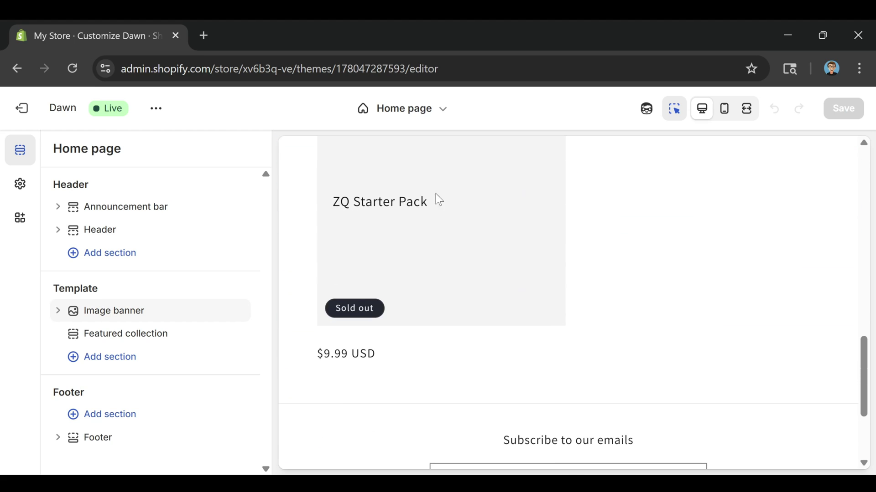
{"action": "scroll", "coordinate": [574, 296], "scroll_direction": "down", "scroll_amount": 3}
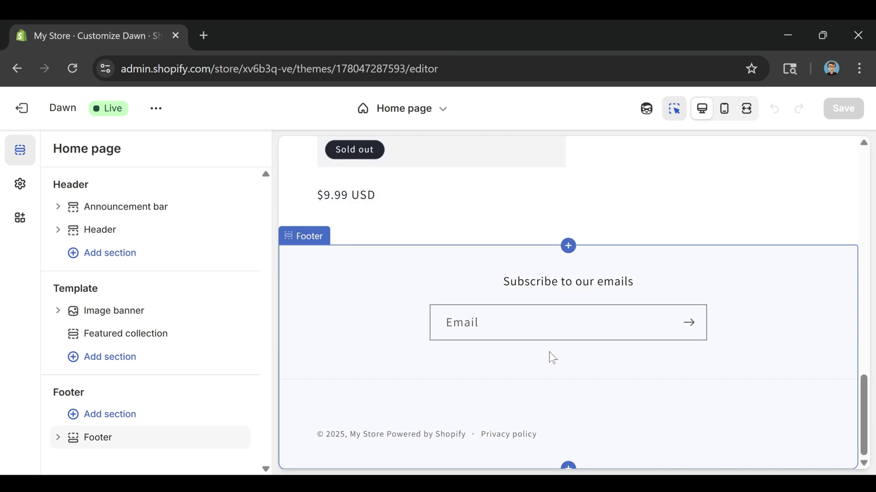
{"action": "scroll", "coordinate": [549, 352], "scroll_direction": "up", "scroll_amount": 5}
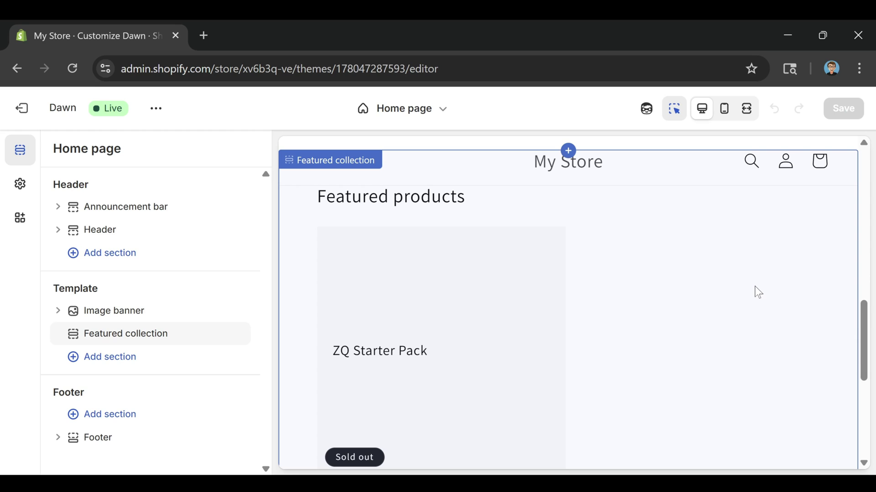
{"action": "scroll", "coordinate": [504, 317], "scroll_direction": "down", "scroll_amount": 3}
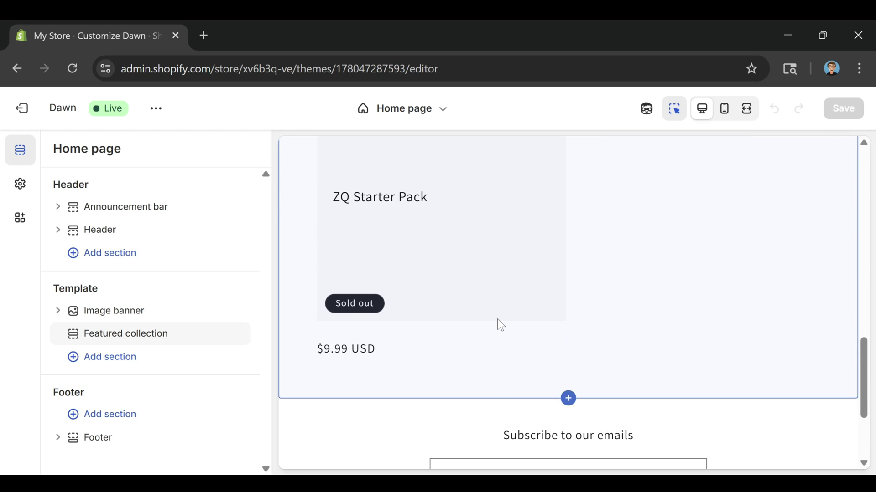
{"action": "scroll", "coordinate": [500, 324], "scroll_direction": "down", "scroll_amount": 3}
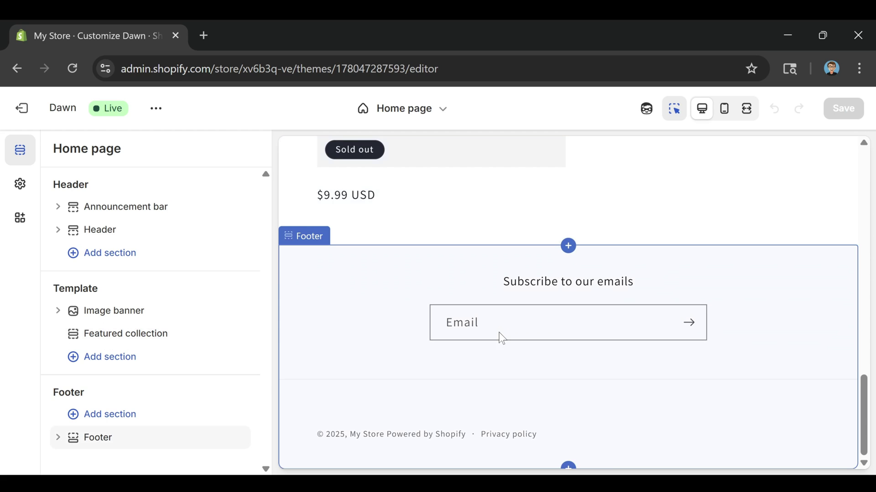
{"action": "scroll", "coordinate": [499, 342], "scroll_direction": "up", "scroll_amount": 5}
{"action": "scroll", "coordinate": [604, 357], "scroll_direction": "up", "scroll_amount": 5}
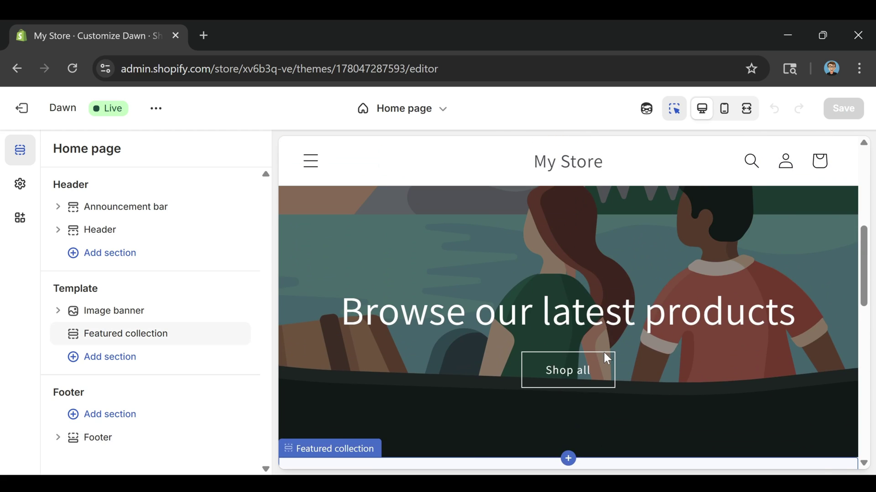
{"action": "scroll", "coordinate": [605, 359], "scroll_direction": "up", "scroll_amount": 5}
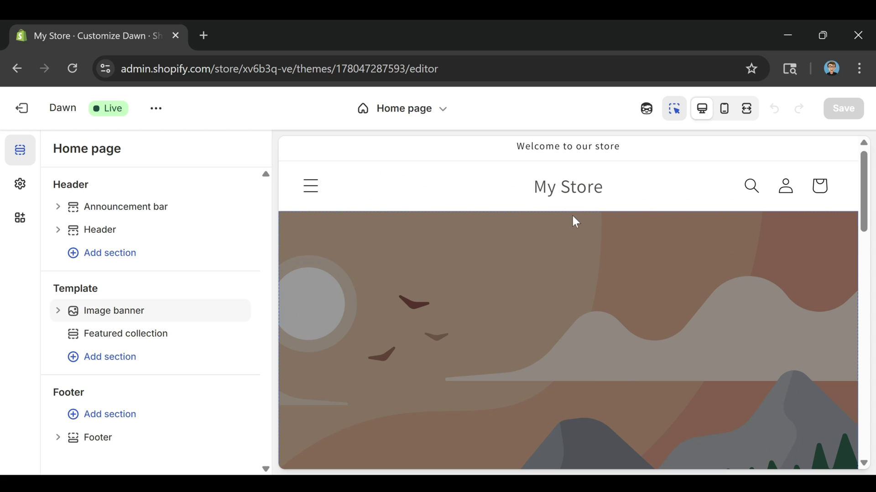
{"action": "left_click", "coordinate": [579, 192]}
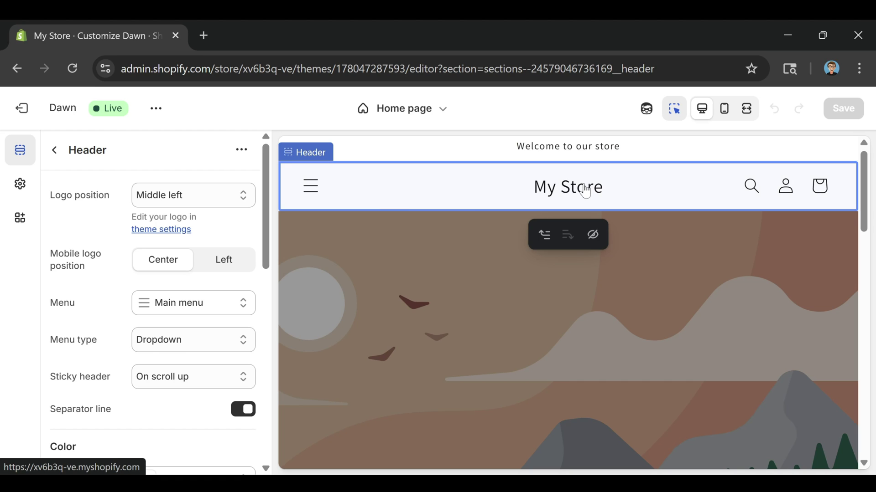
Step: Review the Header settings, reopening them once, then go back to the Home page sections
{"action": "scroll", "coordinate": [213, 314], "scroll_direction": "down", "scroll_amount": 6}
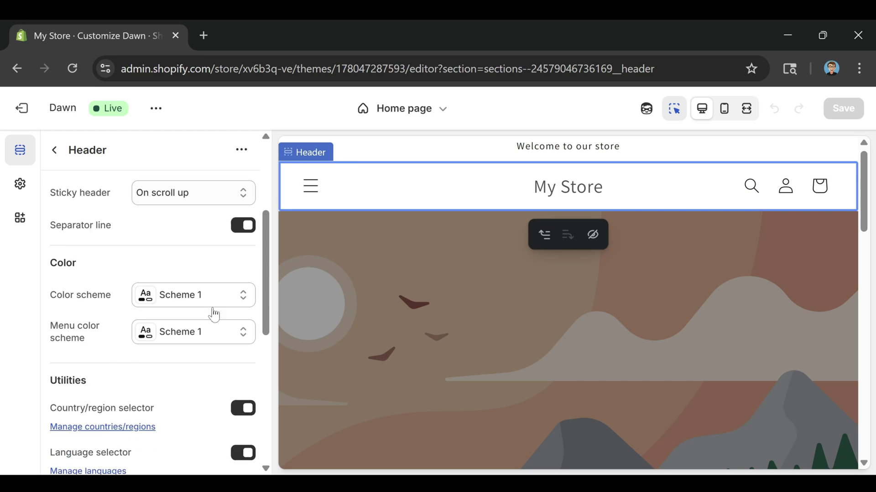
{"action": "scroll", "coordinate": [214, 315], "scroll_direction": "down", "scroll_amount": 4}
{"action": "scroll", "coordinate": [214, 315], "scroll_direction": "up", "scroll_amount": 10}
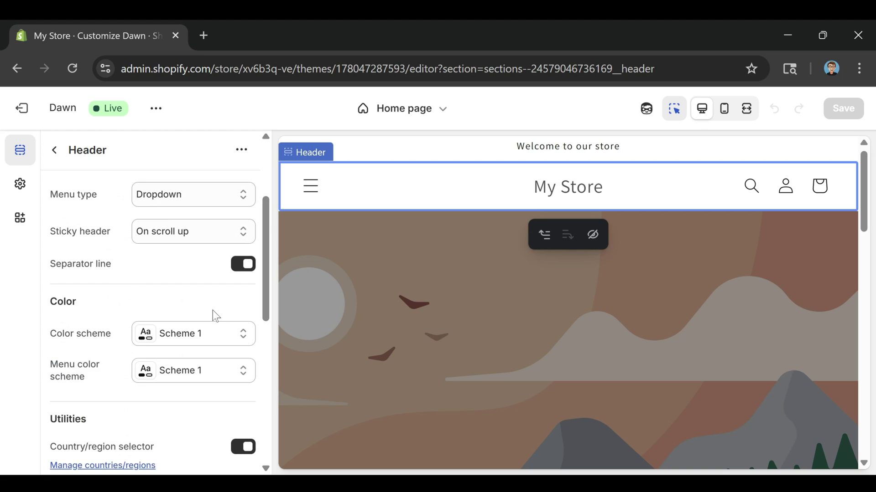
{"action": "left_click", "coordinate": [574, 197]}
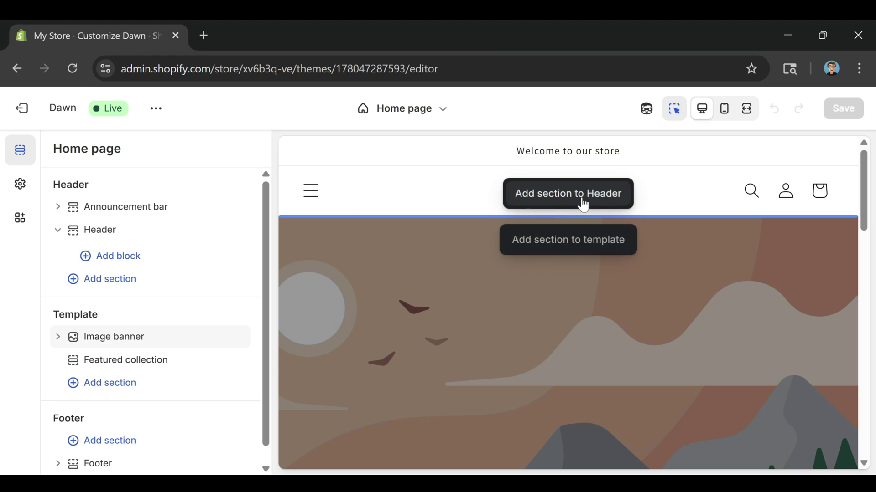
{"action": "left_click", "coordinate": [691, 195]}
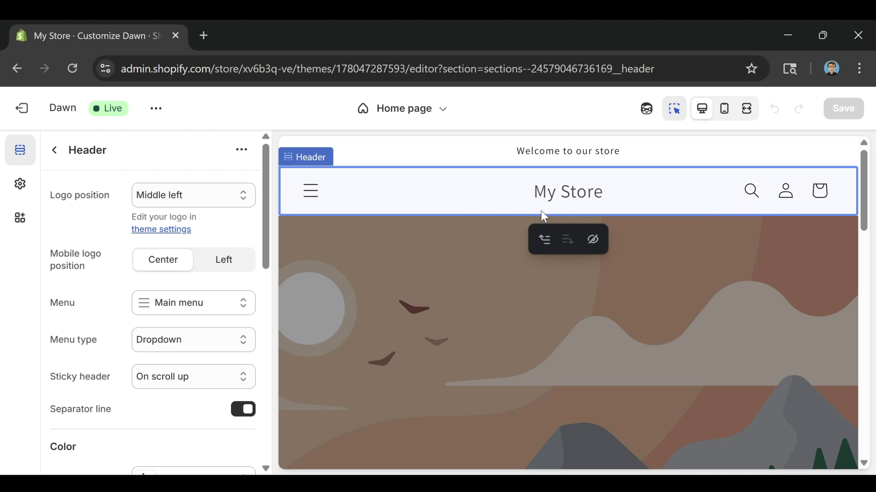
{"action": "scroll", "coordinate": [491, 305], "scroll_direction": "down", "scroll_amount": 10}
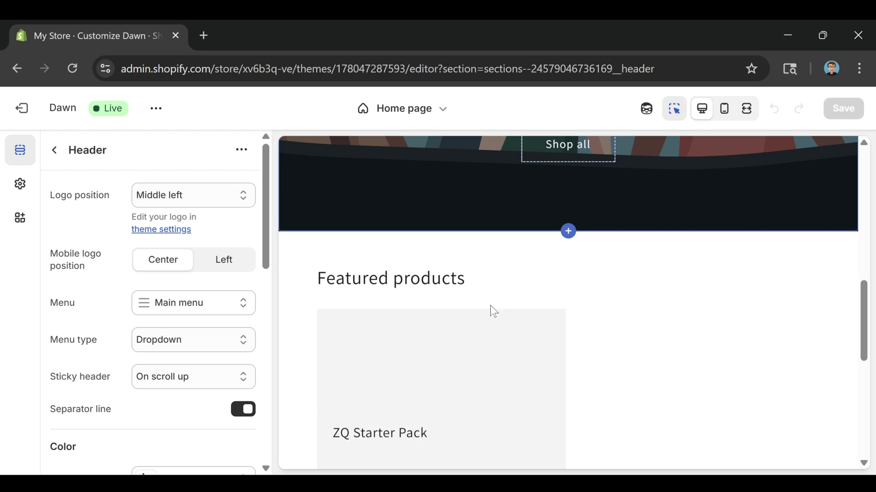
{"action": "scroll", "coordinate": [491, 305], "scroll_direction": "down", "scroll_amount": 8}
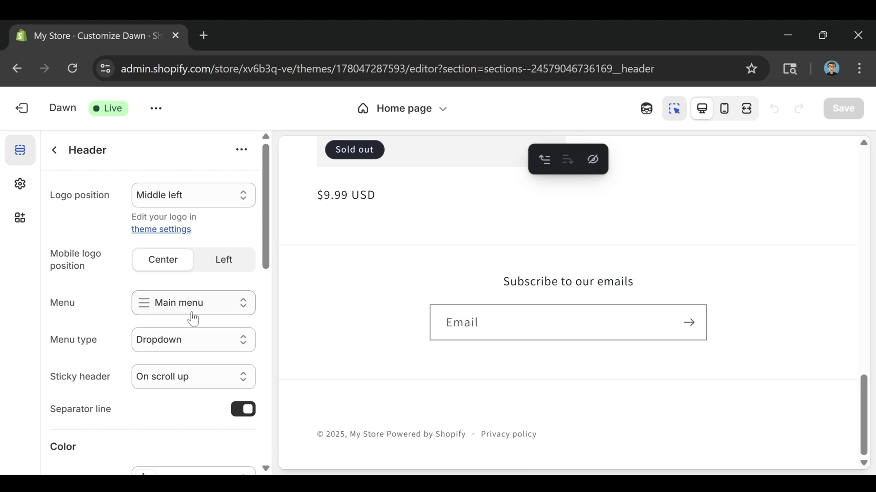
{"action": "scroll", "coordinate": [193, 319], "scroll_direction": "down", "scroll_amount": 15}
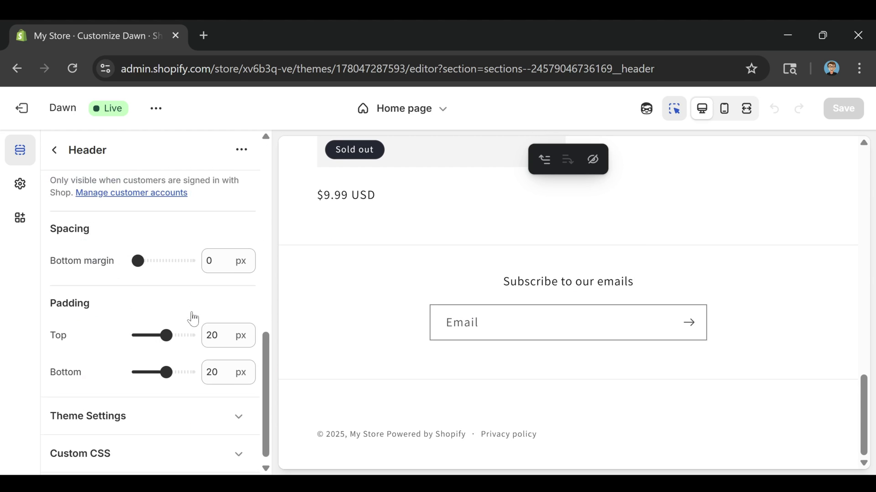
{"action": "scroll", "coordinate": [196, 322], "scroll_direction": "up", "scroll_amount": 15}
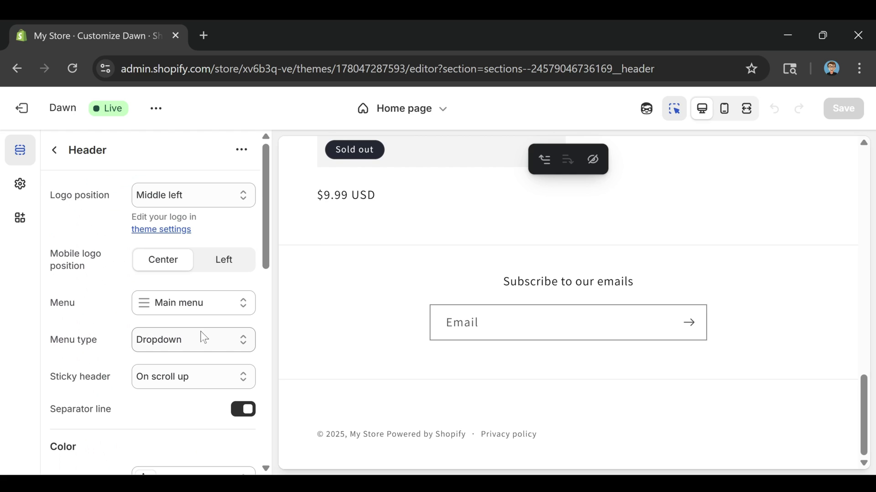
{"action": "scroll", "coordinate": [483, 313], "scroll_direction": "up", "scroll_amount": 15}
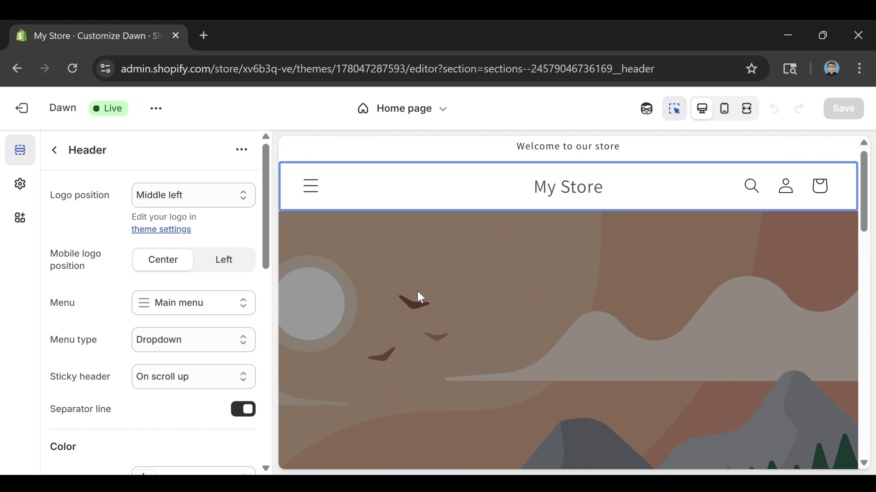
{"action": "left_click", "coordinate": [53, 151]}
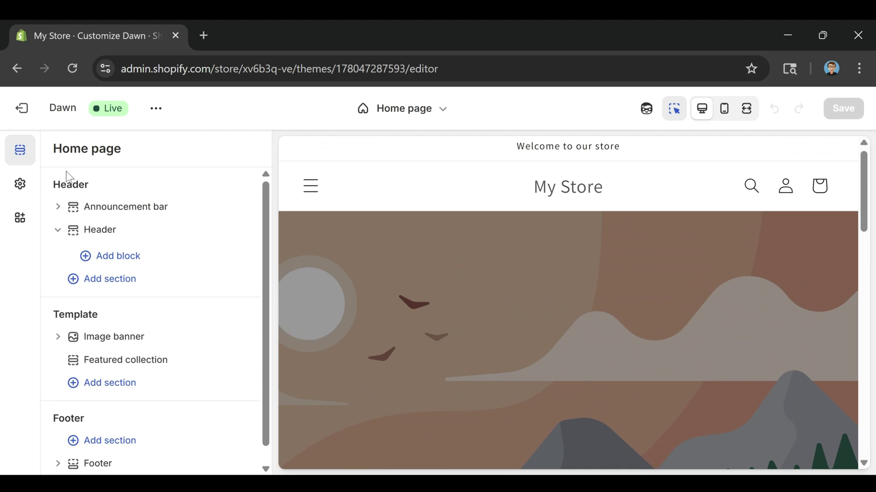
{"action": "left_click", "coordinate": [21, 112]}
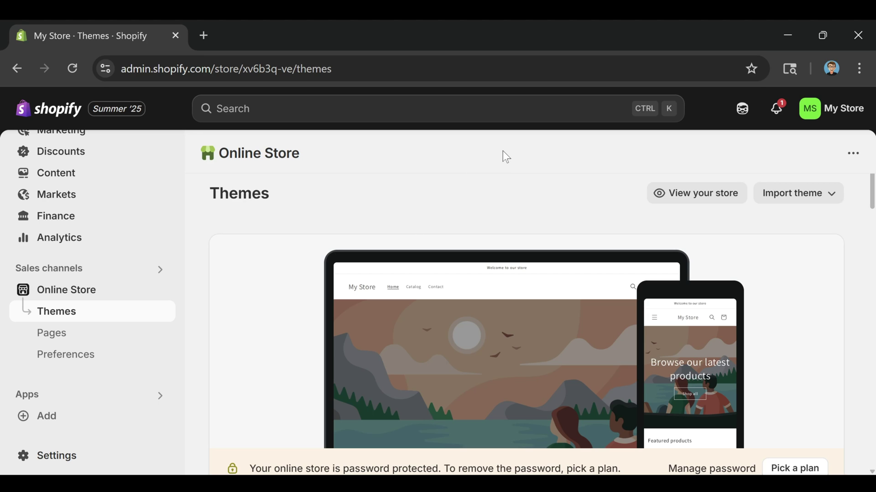
{"action": "scroll", "coordinate": [122, 249], "scroll_direction": "up", "scroll_amount": 3}
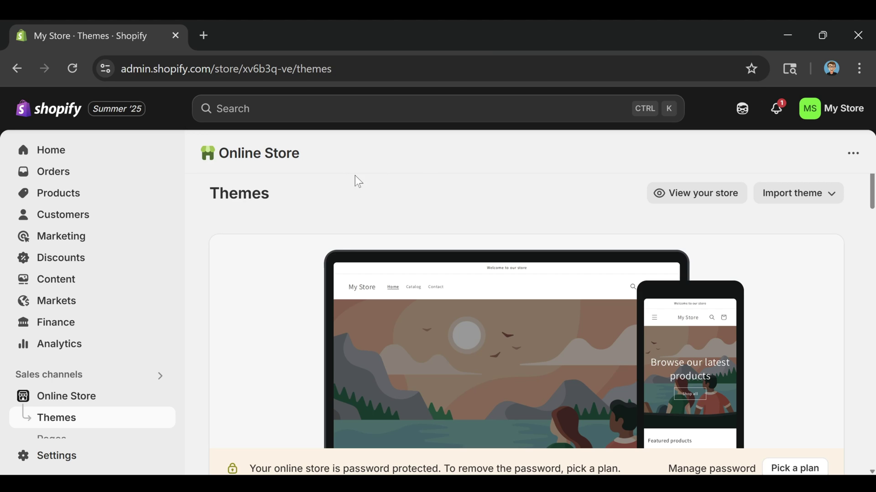
{"action": "scroll", "coordinate": [18, 292], "scroll_direction": "down", "scroll_amount": 2}
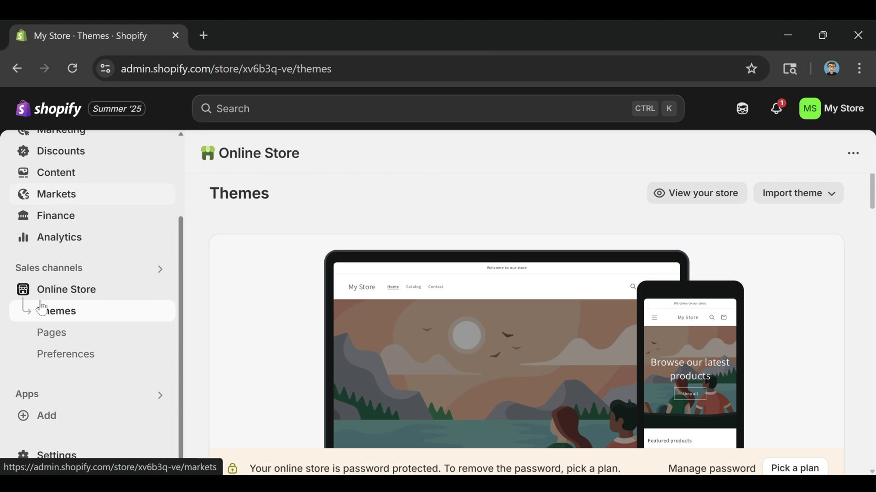
Step: Search the Shopify App Store for 'zq' and open the 1688 Dropshipping Pro listing
{"action": "left_click", "coordinate": [95, 424]}
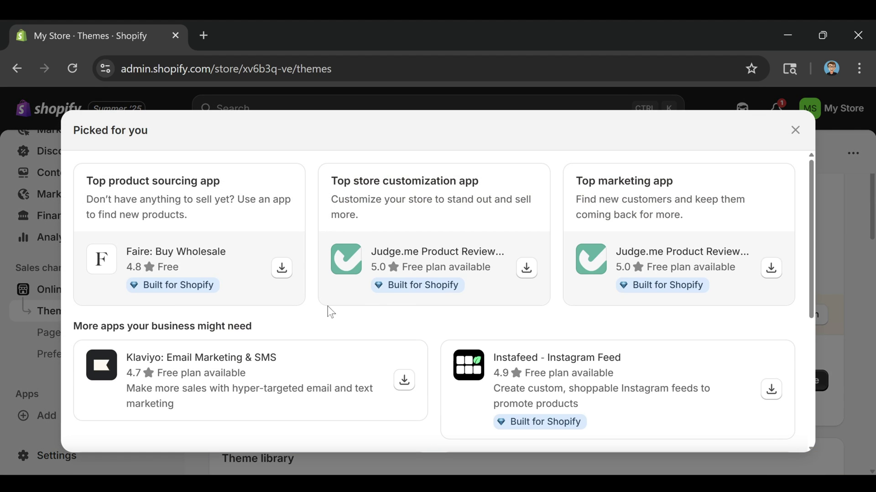
{"action": "scroll", "coordinate": [397, 292], "scroll_direction": "down", "scroll_amount": 5}
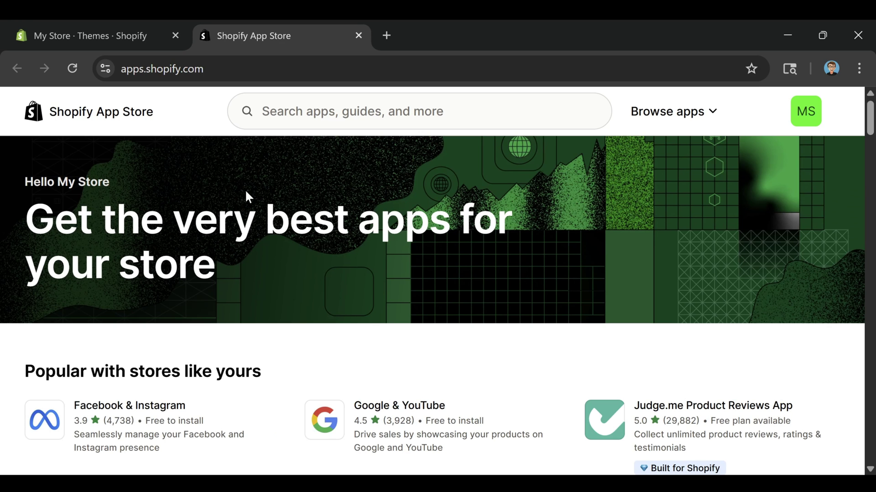
{"action": "left_click", "coordinate": [262, 111]}
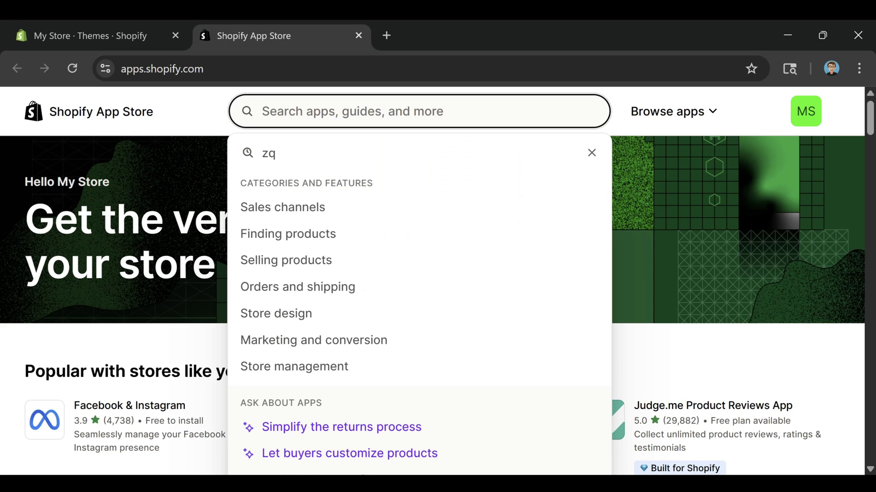
{"action": "left_click", "coordinate": [317, 154]}
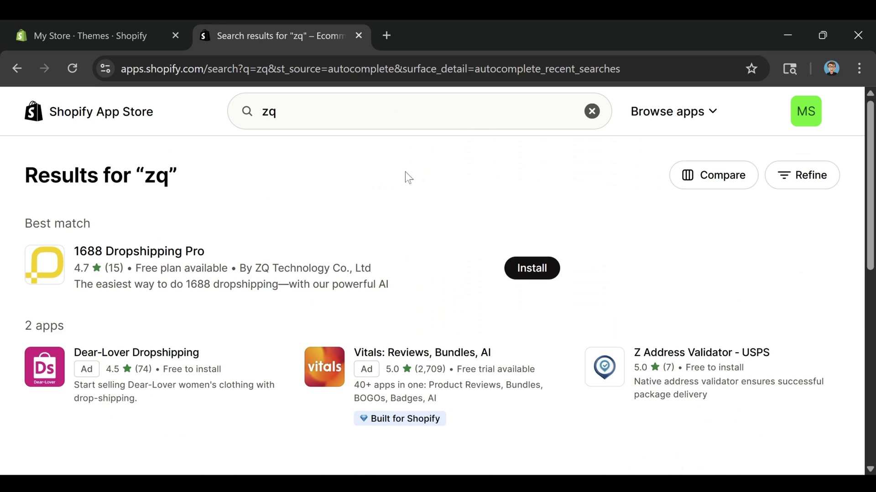
{"action": "left_click", "coordinate": [179, 255]}
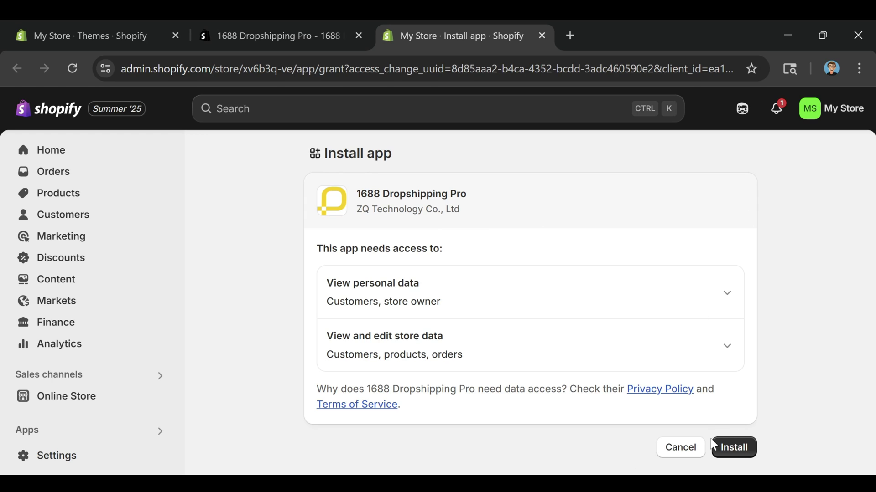
Step: Install 1688 Dropshipping Pro and choose to register a new ZQ account
{"action": "left_click", "coordinate": [740, 451]}
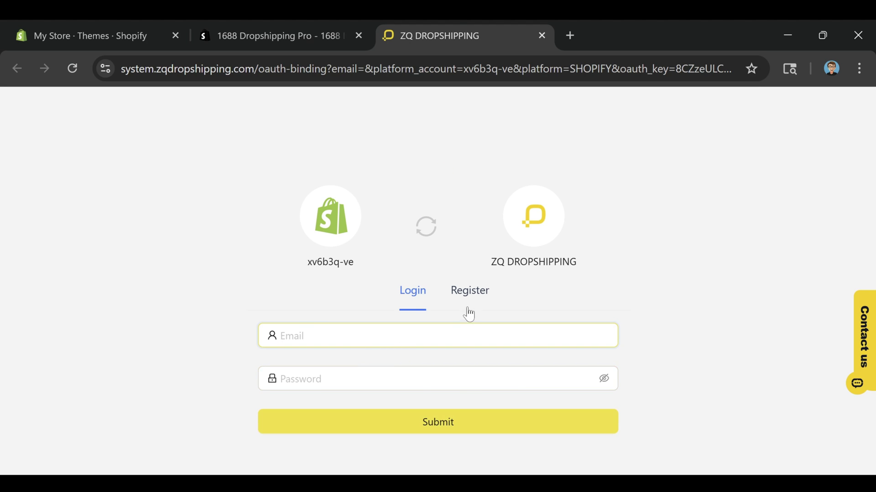
{"action": "left_click", "coordinate": [471, 305]}
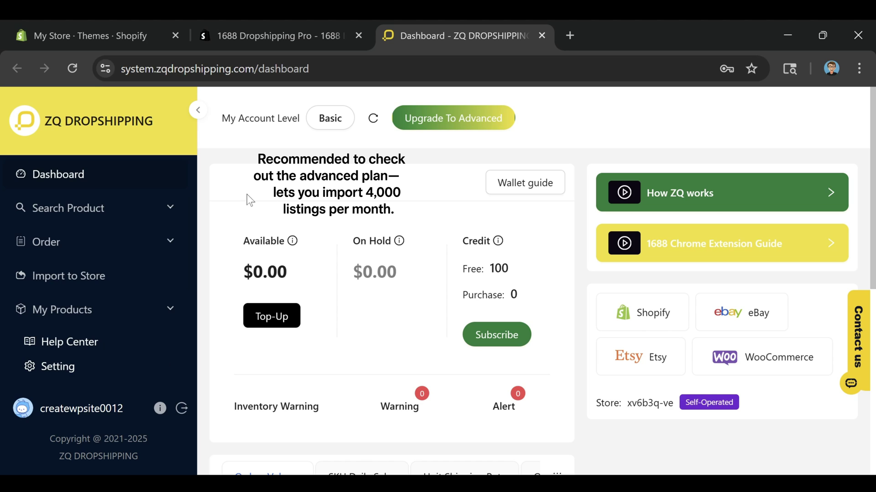
Step: Expand Search Product and open the 1688 - ZQ Selected catalogue
{"action": "scroll", "coordinate": [66, 264], "scroll_direction": "down", "scroll_amount": 1}
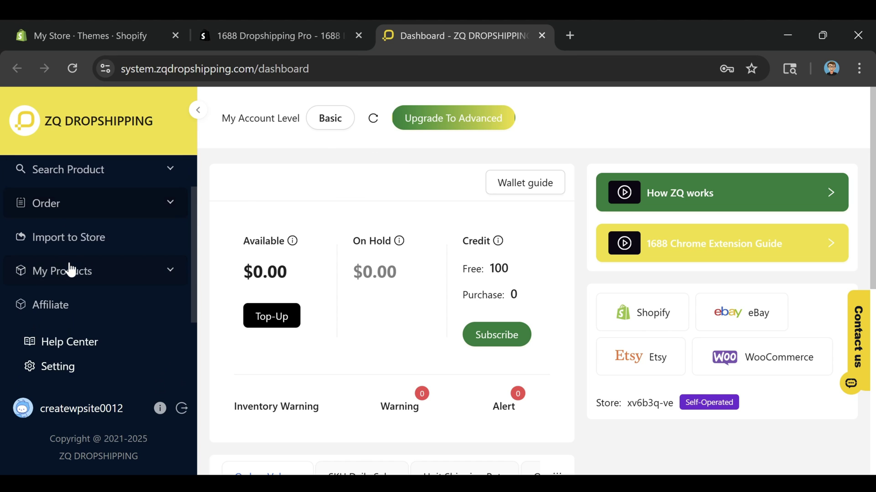
{"action": "scroll", "coordinate": [70, 271], "scroll_direction": "down", "scroll_amount": 2}
{"action": "scroll", "coordinate": [73, 272], "scroll_direction": "up", "scroll_amount": 3}
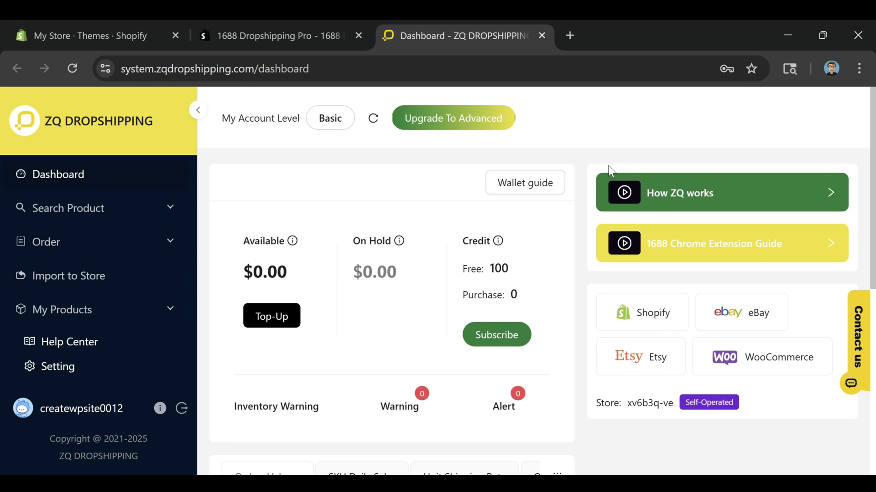
{"action": "left_click", "coordinate": [98, 210]}
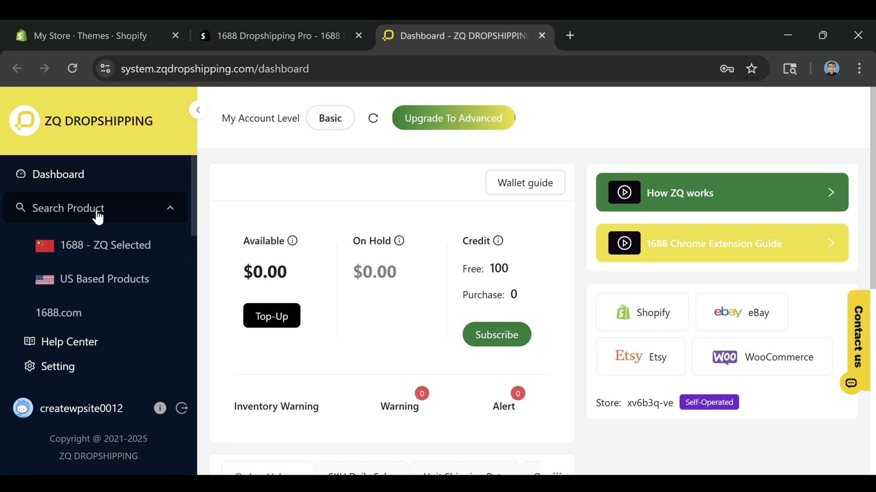
{"action": "left_click", "coordinate": [111, 256]}
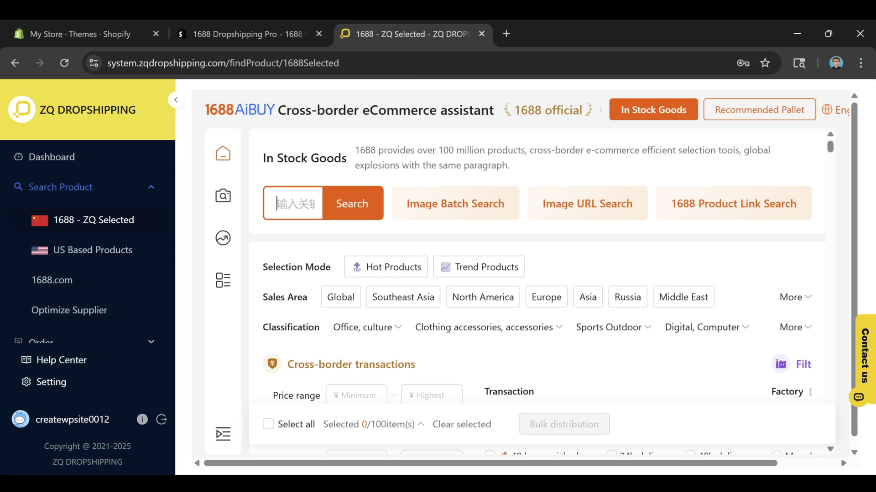
{"action": "type", "text": "wi"}
{"action": "type", "text": "ds"}
Step: Tick the Excelay headset, Honeywell earplugs, L21pro and multicoloured earbuds for bulk distribution
{"action": "scroll", "coordinate": [428, 279], "scroll_direction": "down", "scroll_amount": 1}
{"action": "scroll", "coordinate": [430, 280], "scroll_direction": "down", "scroll_amount": 9}
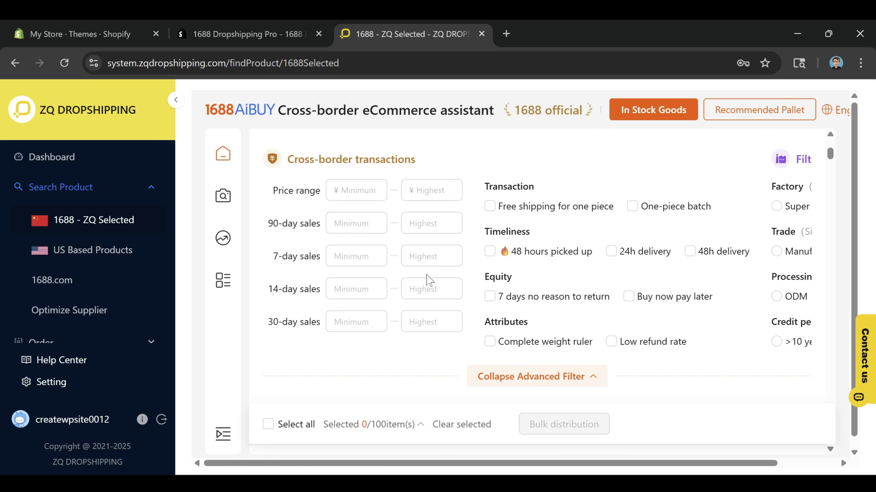
{"action": "scroll", "coordinate": [426, 296], "scroll_direction": "down", "scroll_amount": 3}
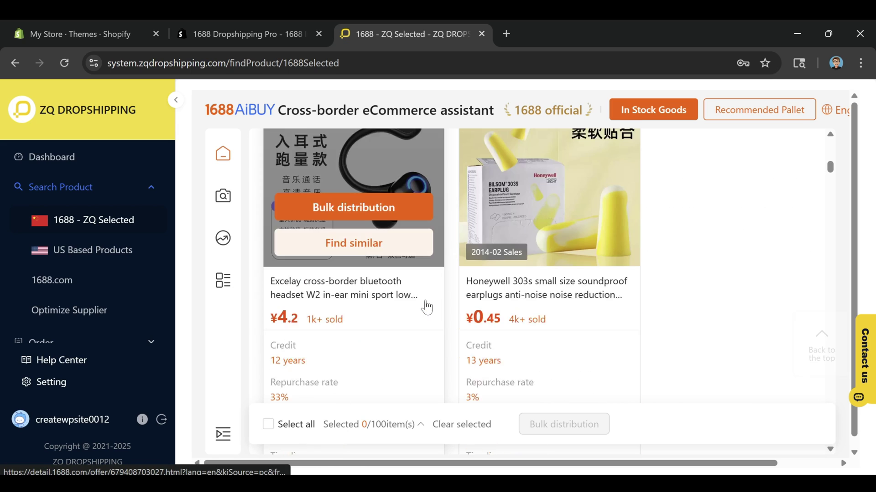
{"action": "scroll", "coordinate": [289, 385], "scroll_direction": "up", "scroll_amount": 4}
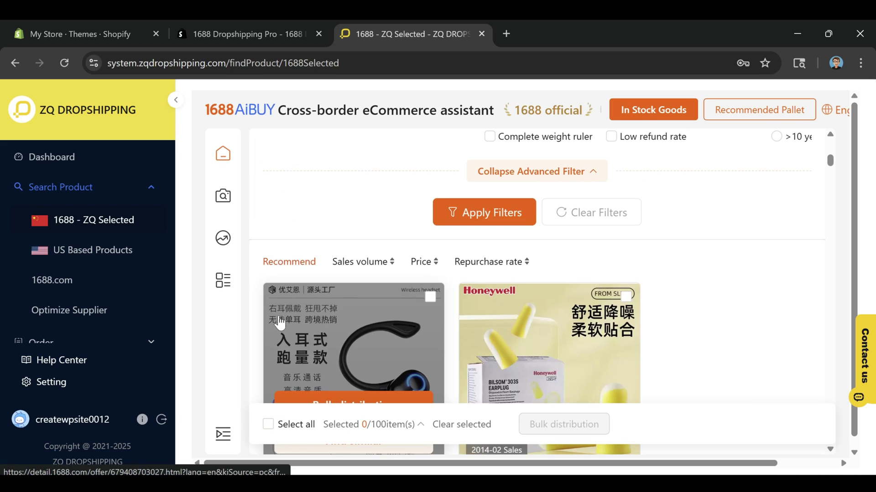
{"action": "left_click", "coordinate": [431, 300]}
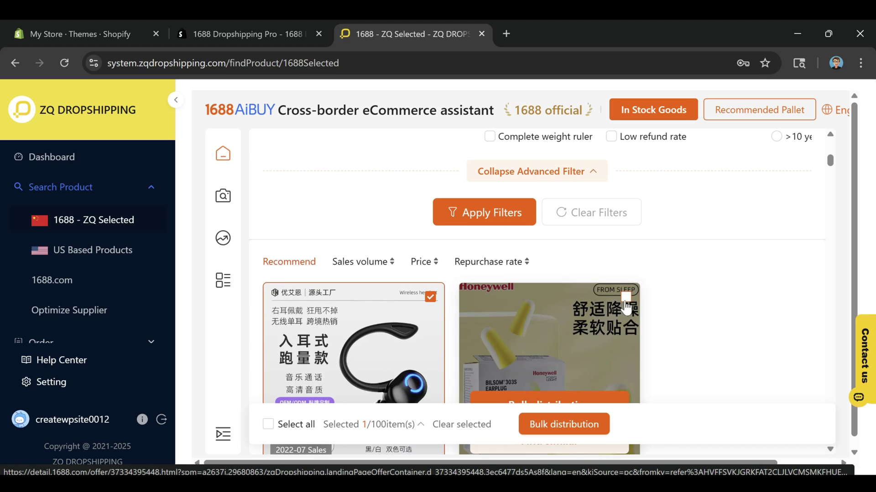
{"action": "left_click", "coordinate": [626, 296]}
{"action": "scroll", "coordinate": [597, 324], "scroll_direction": "down", "scroll_amount": 3}
{"action": "scroll", "coordinate": [588, 331], "scroll_direction": "down", "scroll_amount": 6}
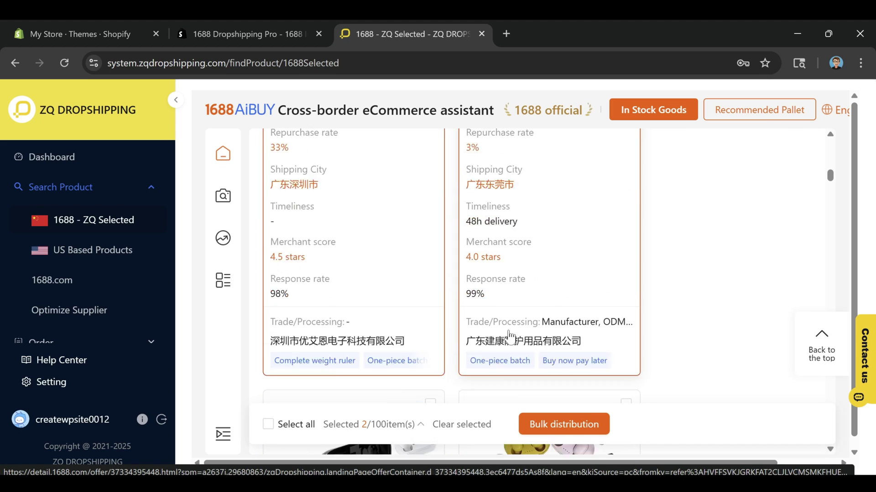
{"action": "left_click", "coordinate": [429, 237]}
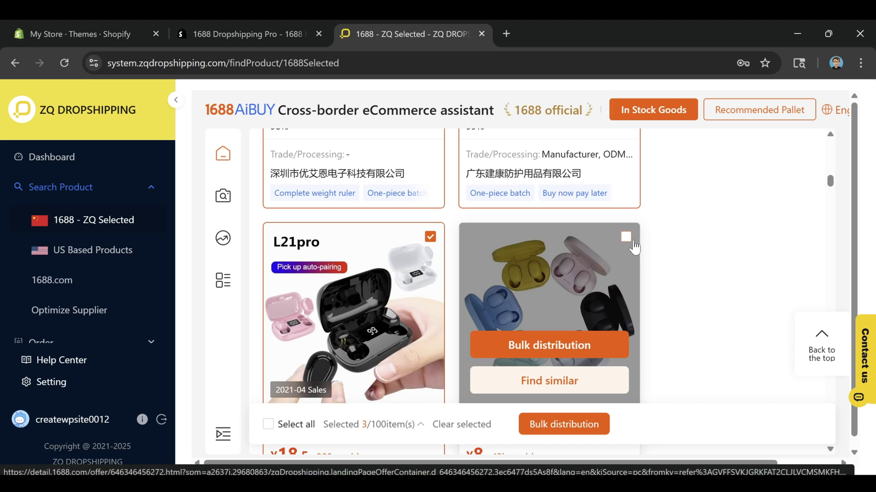
{"action": "left_click", "coordinate": [626, 236]}
{"action": "left_click", "coordinate": [569, 429]}
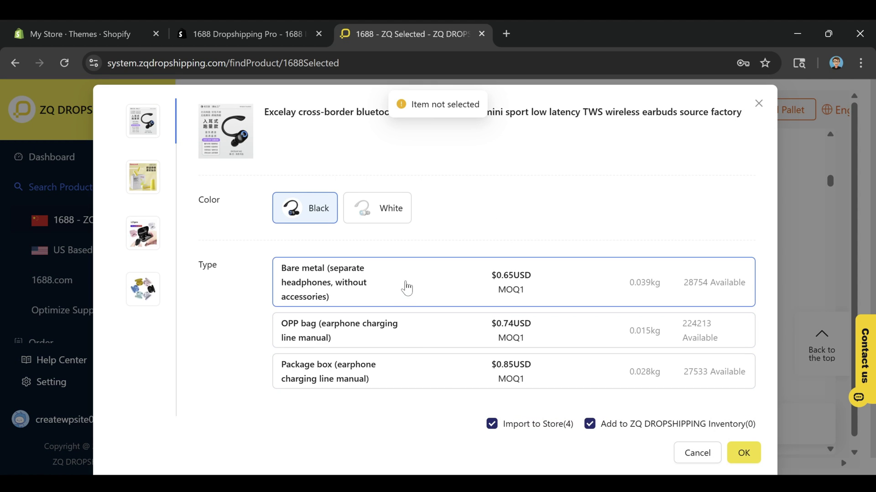
Step: Import with Bare metal, OPP bag and Package box variants, then pick the L21 Pro draft
{"action": "left_click", "coordinate": [406, 294]}
{"action": "left_click", "coordinate": [419, 327]}
{"action": "left_click", "coordinate": [415, 369]}
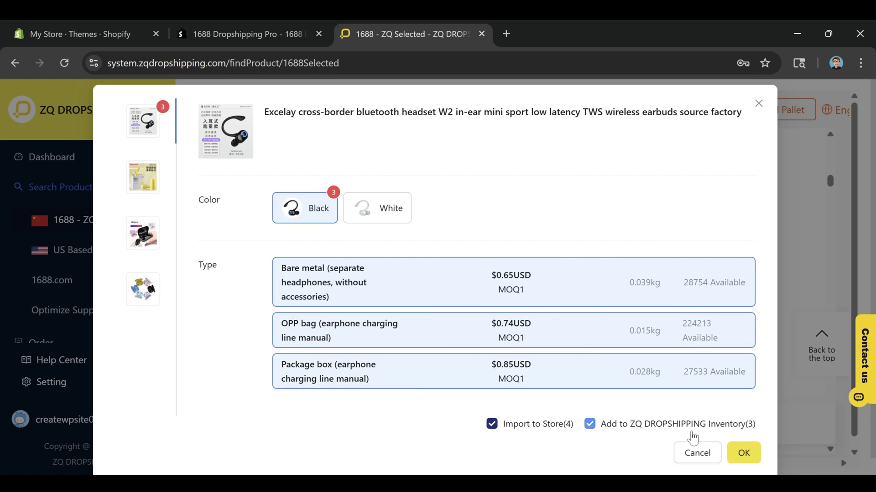
{"action": "left_click", "coordinate": [743, 455]}
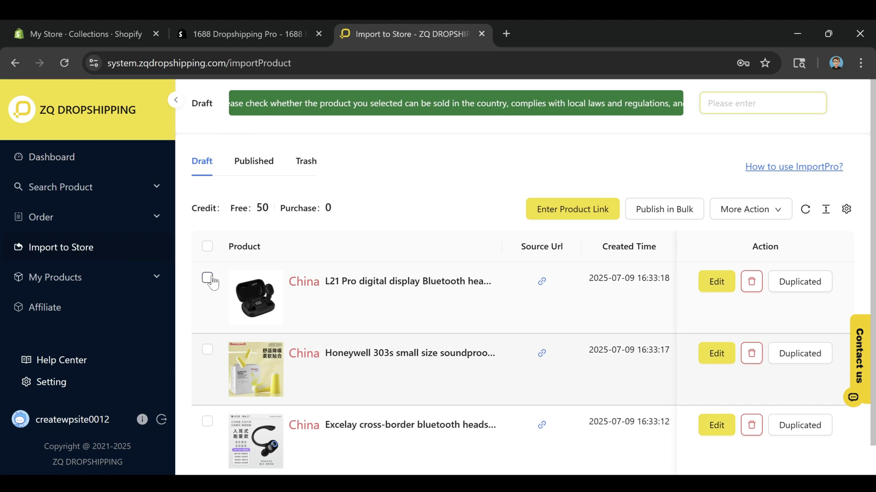
{"action": "left_click", "coordinate": [699, 295]}
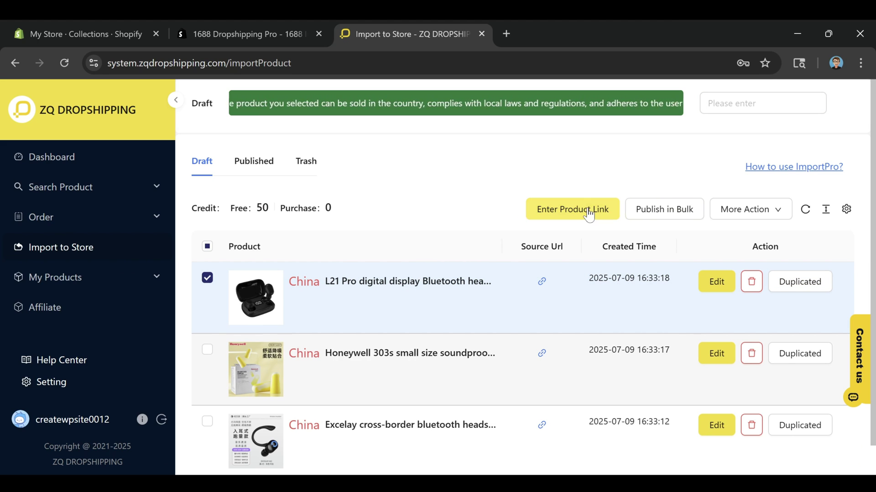
Step: Publish the L21 Pro draft for 50 credits, then switch to the Shopify admin tab
{"action": "left_click", "coordinate": [674, 212]}
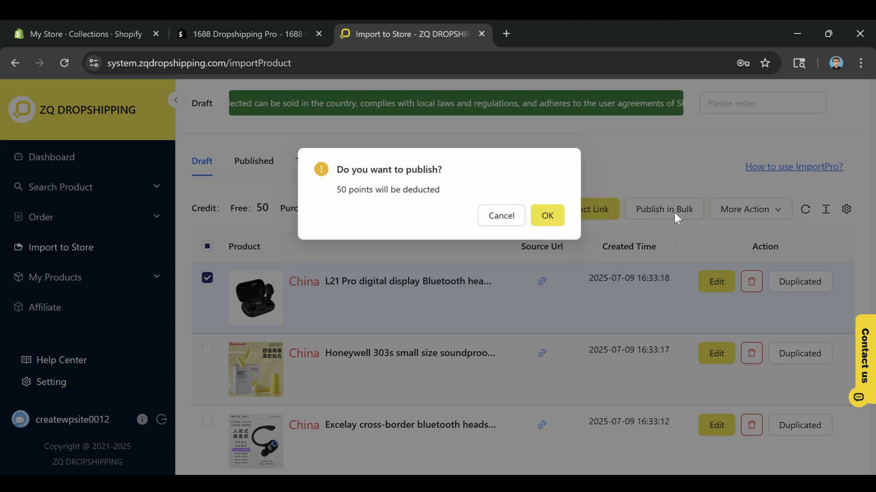
{"action": "left_click", "coordinate": [548, 217]}
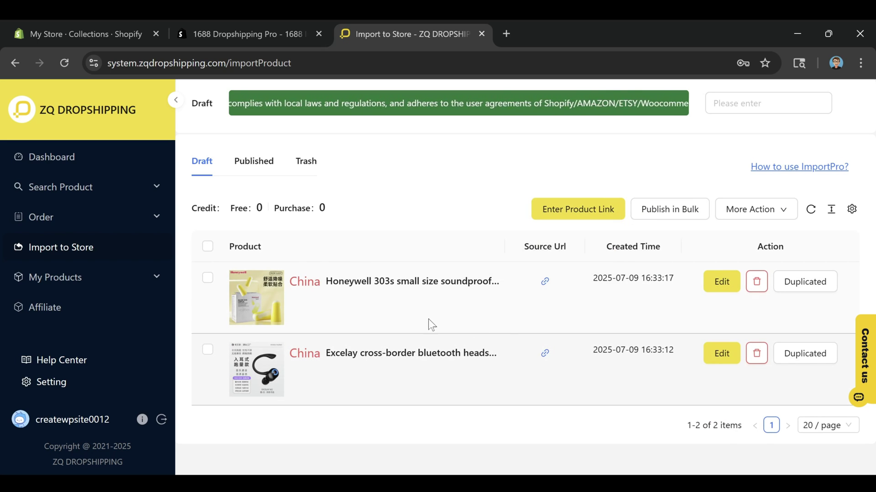
{"action": "left_click", "coordinate": [109, 37]}
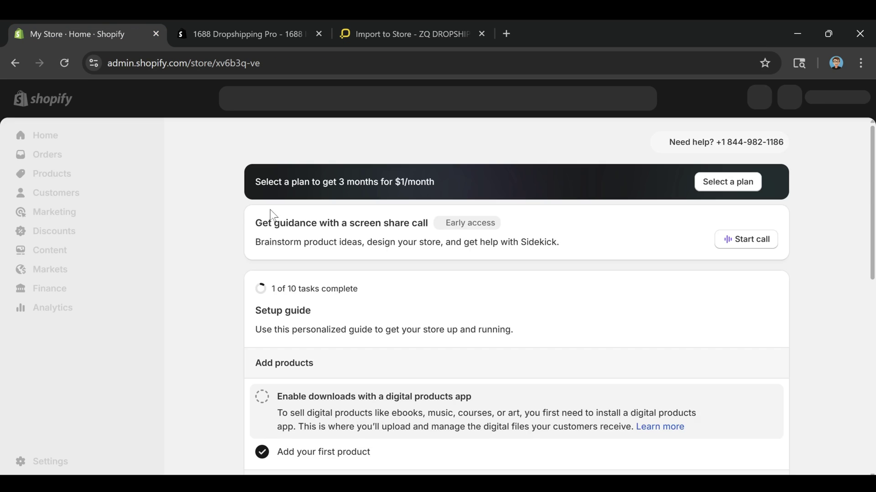
Step: Open the A6S Bluetooth earbuds product from Products and scroll through its description and media
{"action": "left_click", "coordinate": [72, 178]}
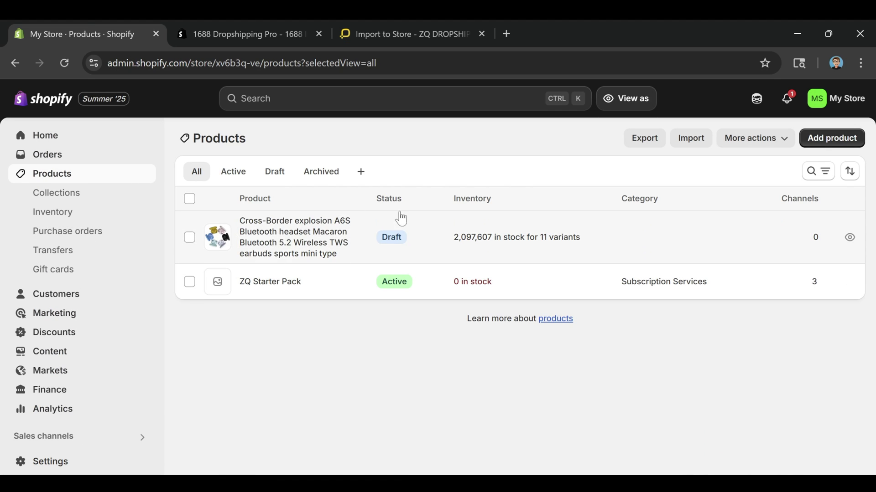
{"action": "left_click", "coordinate": [494, 241]}
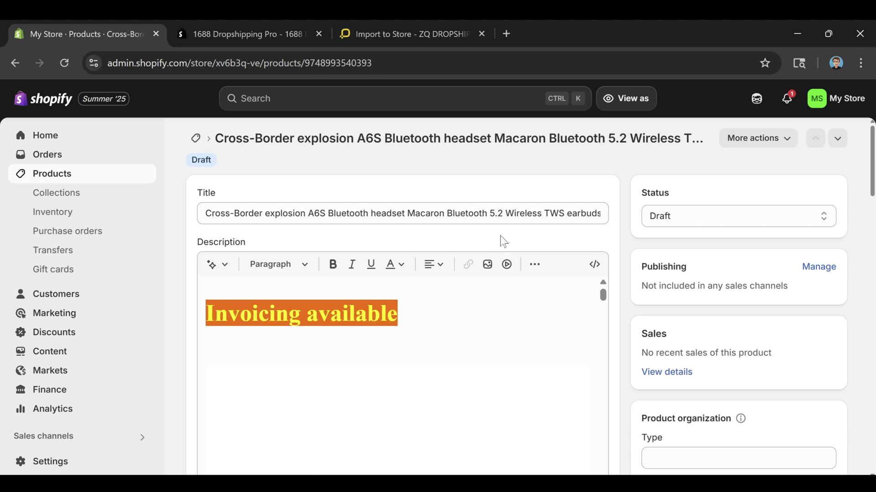
{"action": "scroll", "coordinate": [397, 365], "scroll_direction": "down", "scroll_amount": 5}
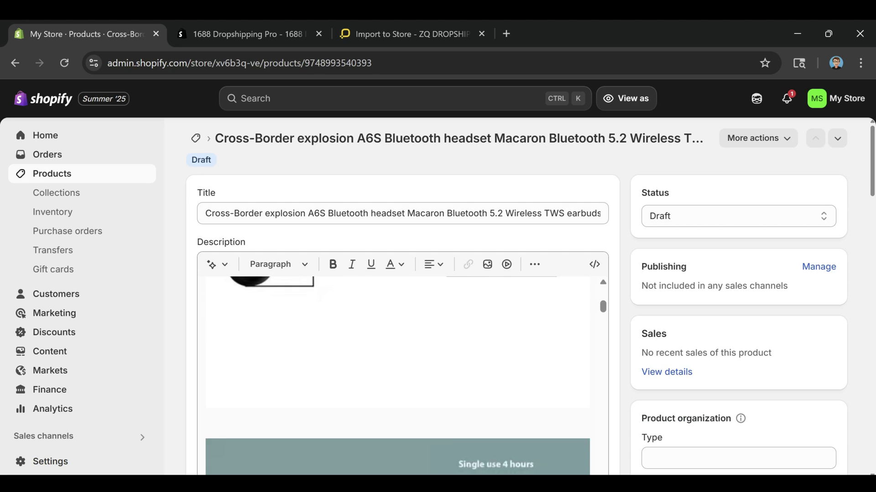
{"action": "scroll", "coordinate": [396, 374], "scroll_direction": "down", "scroll_amount": 10}
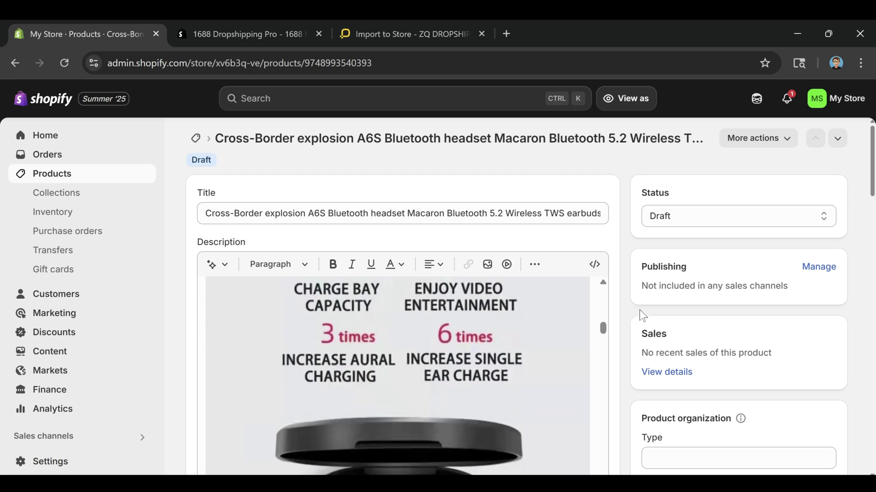
{"action": "scroll", "coordinate": [630, 303], "scroll_direction": "down", "scroll_amount": 6}
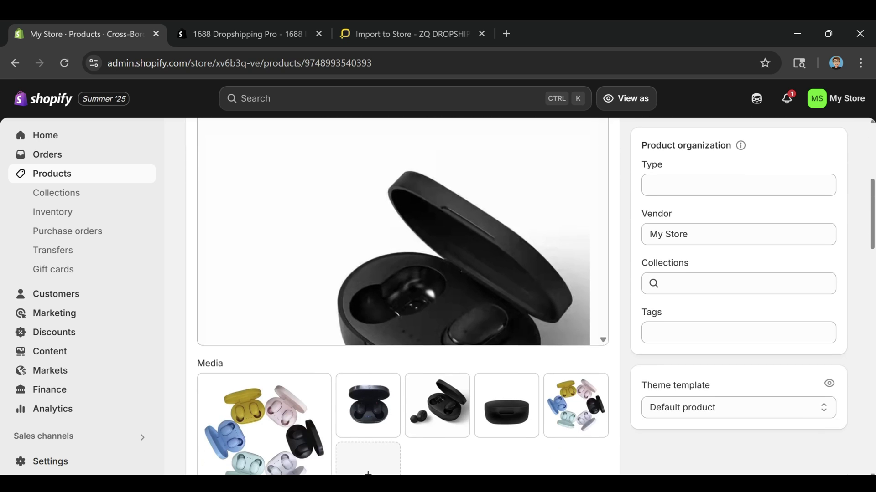
{"action": "scroll", "coordinate": [396, 237], "scroll_direction": "down", "scroll_amount": 2}
{"action": "scroll", "coordinate": [708, 301], "scroll_direction": "down", "scroll_amount": 5}
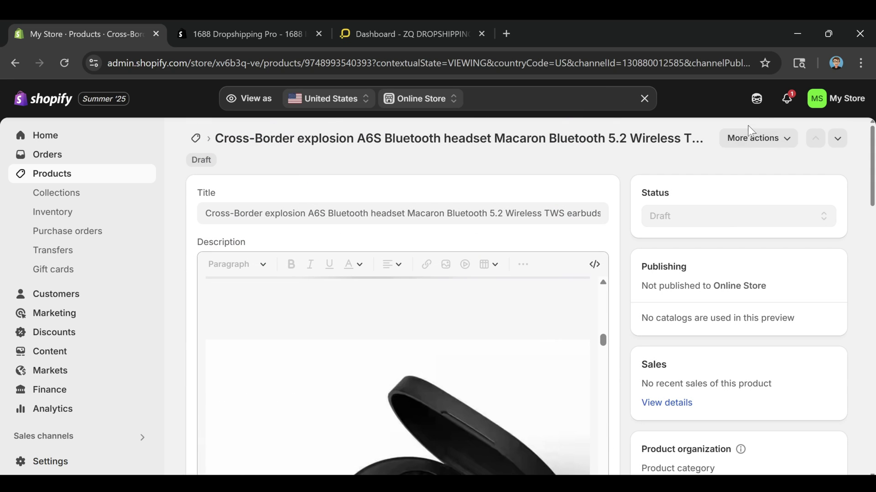
Step: Preview the A6S earbuds product on the Dawn online storefront from More actions
{"action": "left_click", "coordinate": [765, 137]}
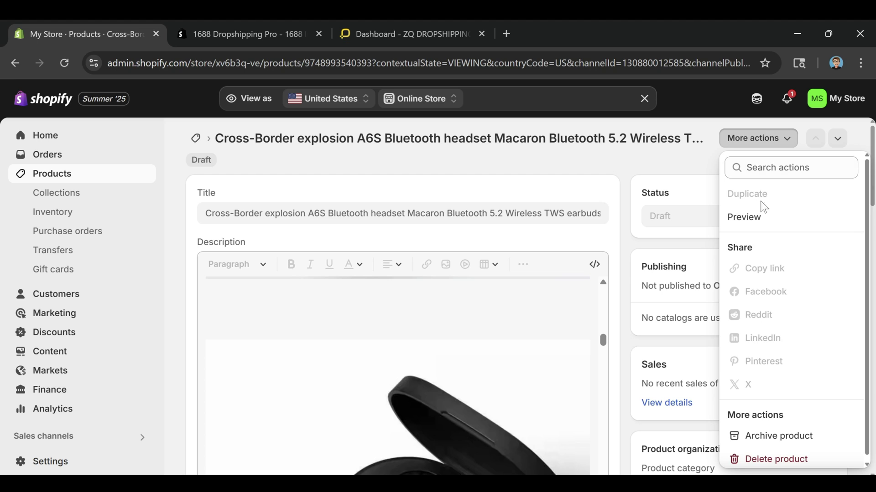
{"action": "left_click", "coordinate": [757, 215]}
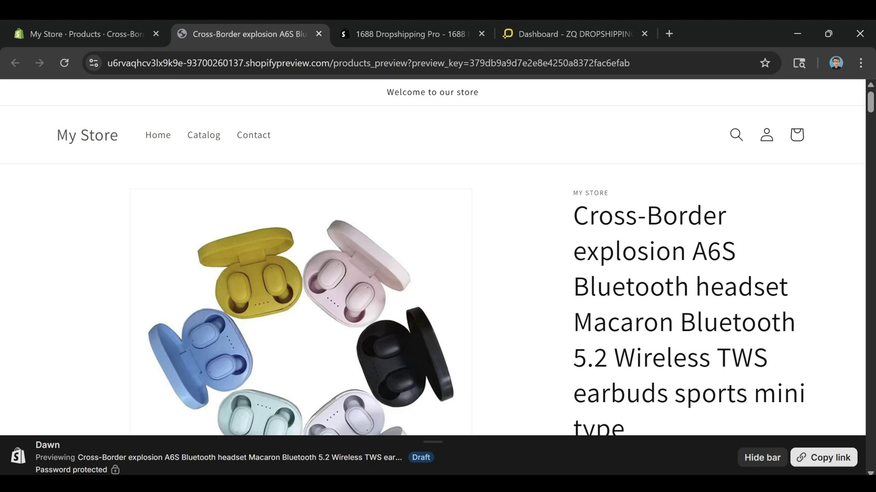
{"action": "scroll", "coordinate": [684, 180], "scroll_direction": "down", "scroll_amount": 3}
{"action": "scroll", "coordinate": [682, 180], "scroll_direction": "up", "scroll_amount": 3}
Step: Hide the preview bar and review the $6.60 USD price, colour variants and description images
{"action": "left_click", "coordinate": [768, 458]}
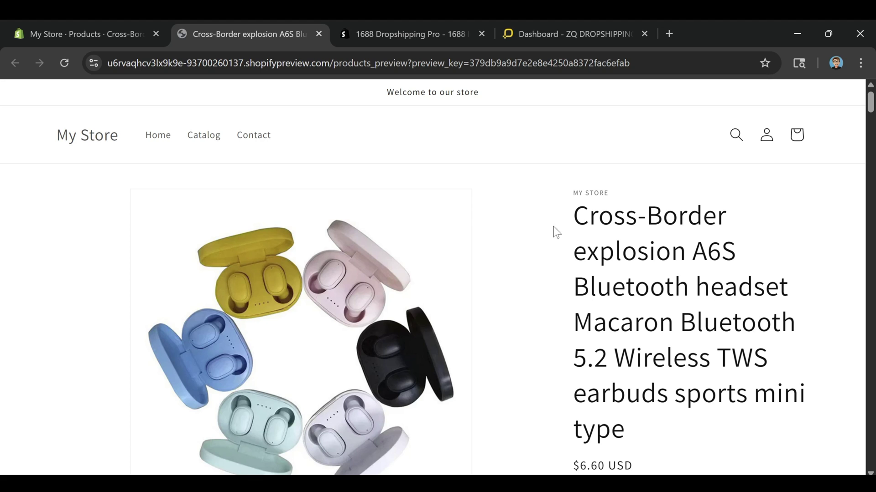
{"action": "scroll", "coordinate": [498, 217], "scroll_direction": "down", "scroll_amount": 4}
{"action": "scroll", "coordinate": [672, 248], "scroll_direction": "down", "scroll_amount": 10}
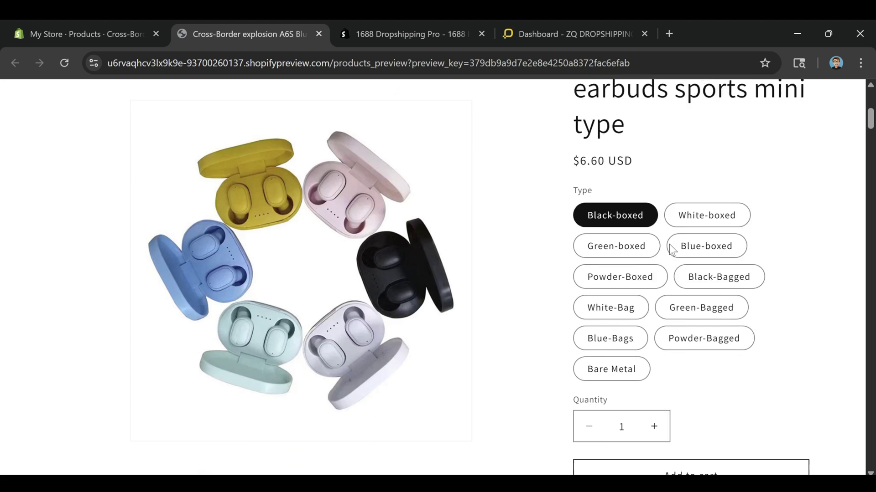
{"action": "scroll", "coordinate": [676, 249], "scroll_direction": "down", "scroll_amount": 10}
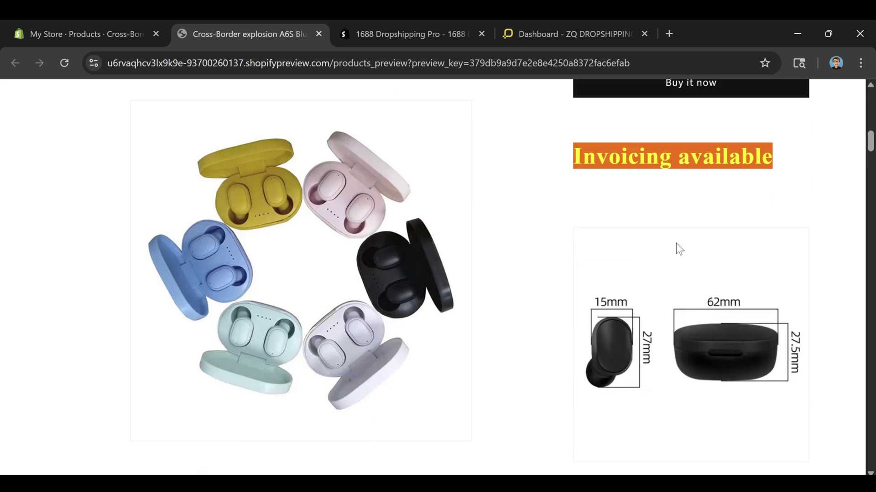
{"action": "scroll", "coordinate": [675, 243], "scroll_direction": "down", "scroll_amount": 10}
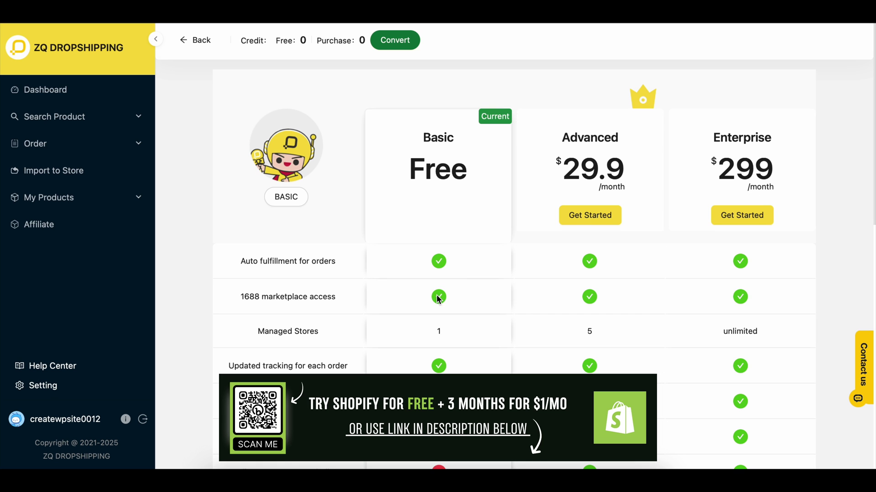
{"action": "scroll", "coordinate": [757, 346], "scroll_direction": "down", "scroll_amount": 4}
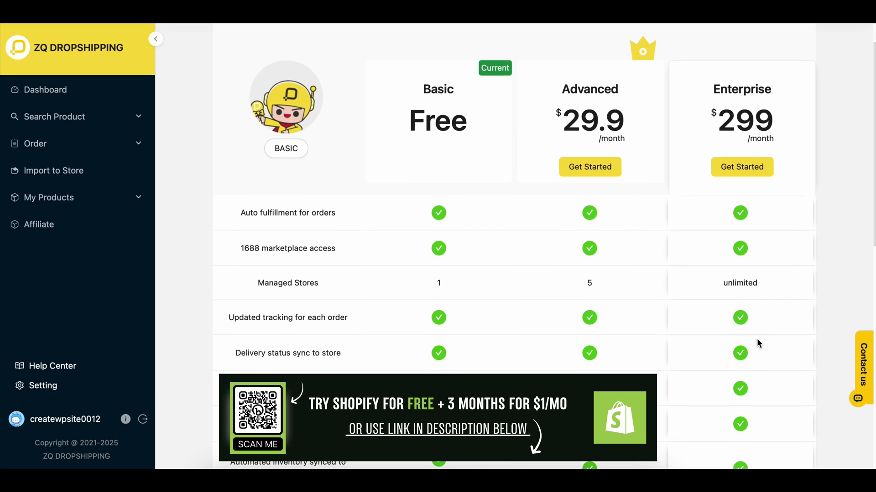
{"action": "scroll", "coordinate": [756, 344], "scroll_direction": "down", "scroll_amount": 2}
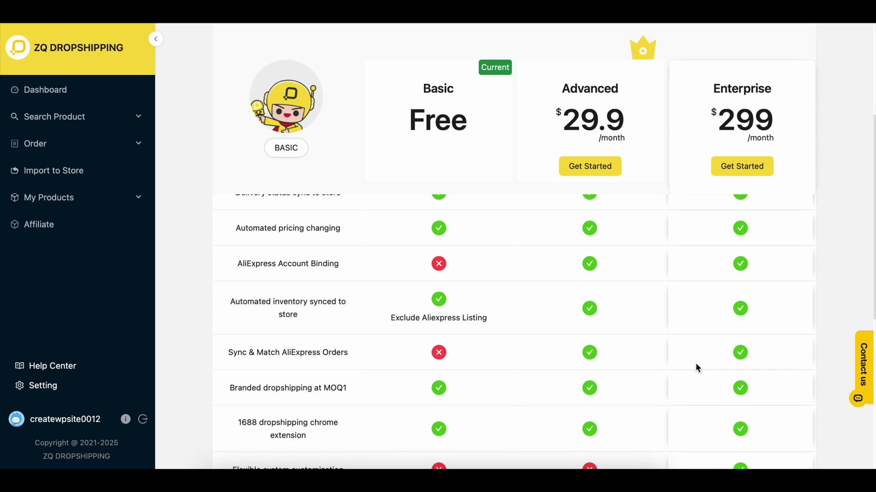
{"action": "scroll", "coordinate": [696, 365], "scroll_direction": "down", "scroll_amount": 2}
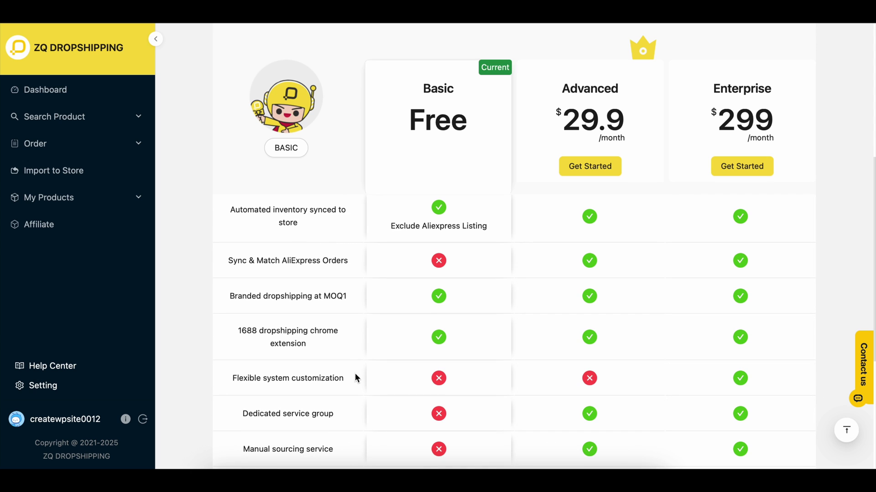
{"action": "scroll", "coordinate": [678, 370], "scroll_direction": "down", "scroll_amount": 2}
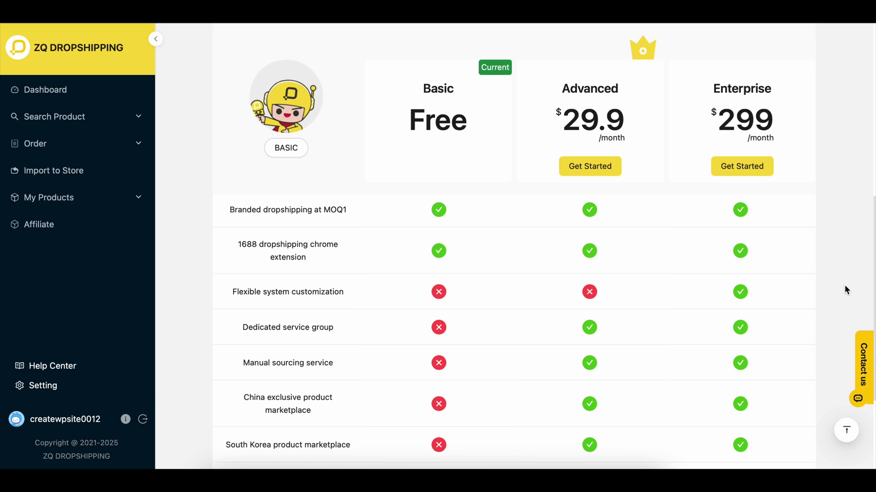
{"action": "scroll", "coordinate": [846, 277], "scroll_direction": "down", "scroll_amount": 2}
{"action": "scroll", "coordinate": [846, 279], "scroll_direction": "down", "scroll_amount": 1}
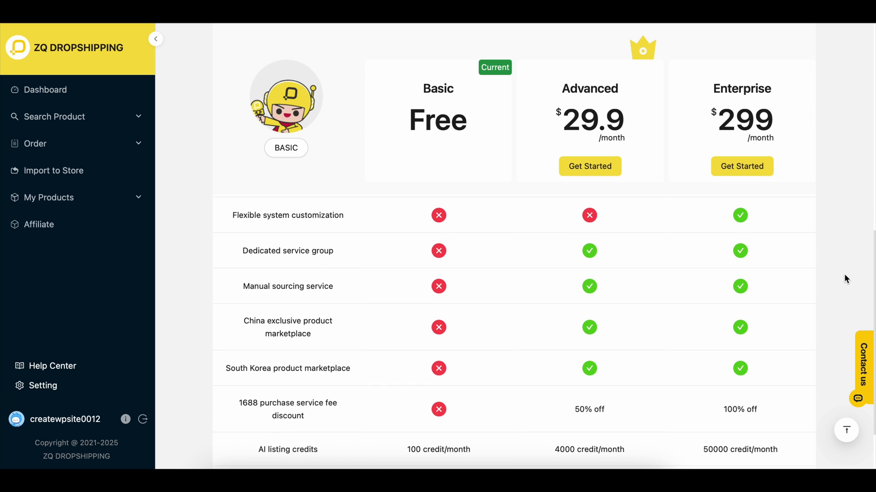
{"action": "scroll", "coordinate": [844, 277], "scroll_direction": "down", "scroll_amount": 2}
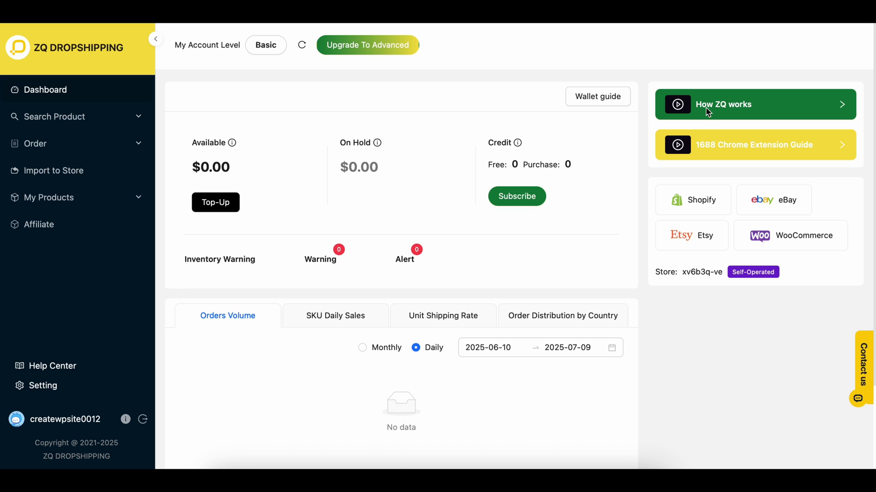
{"action": "left_click", "coordinate": [728, 113]}
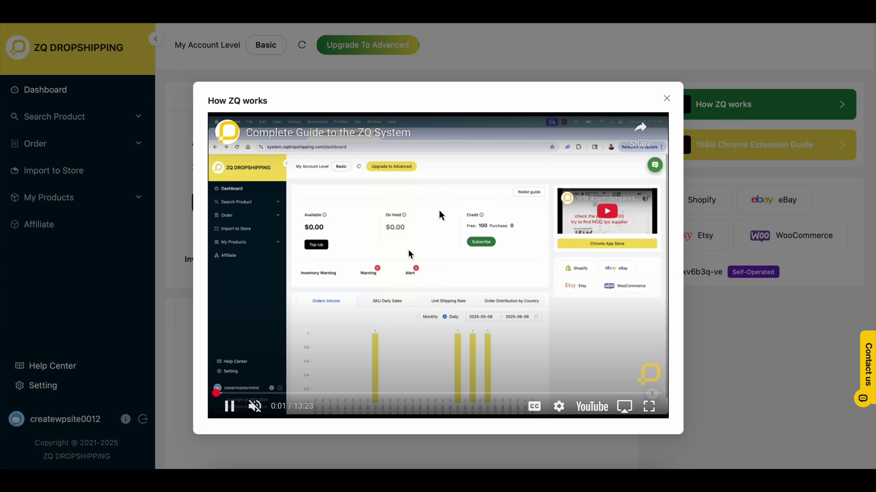
{"action": "left_click", "coordinate": [722, 150]}
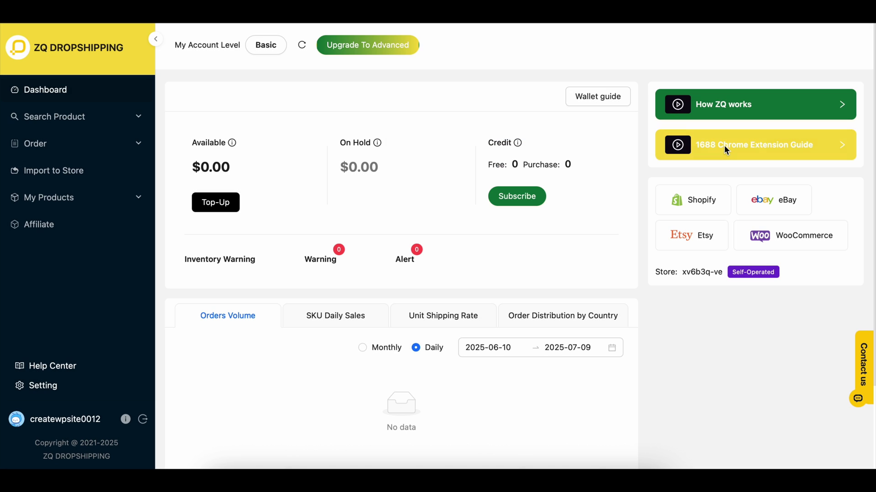
{"action": "left_click", "coordinate": [724, 145]}
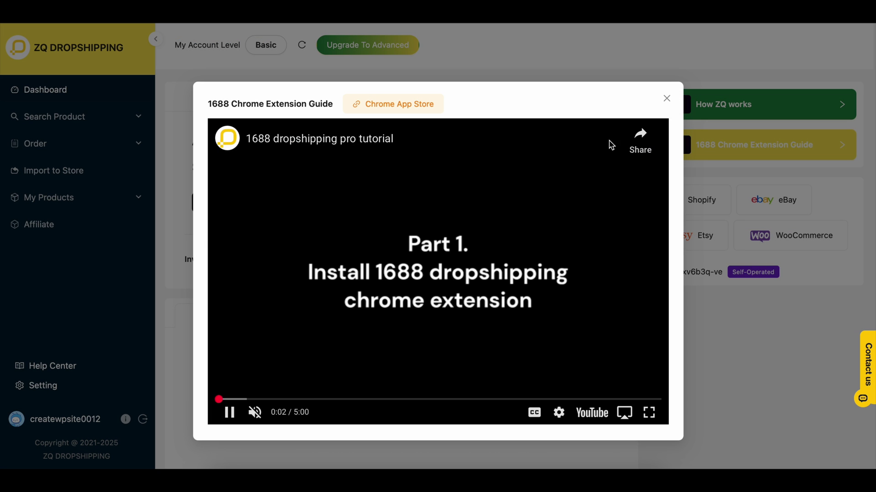
{"action": "left_click", "coordinate": [578, 48]}
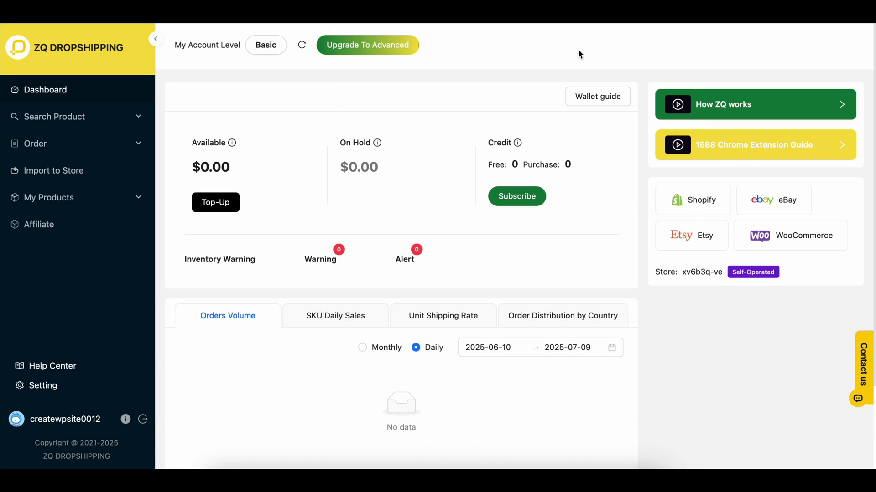